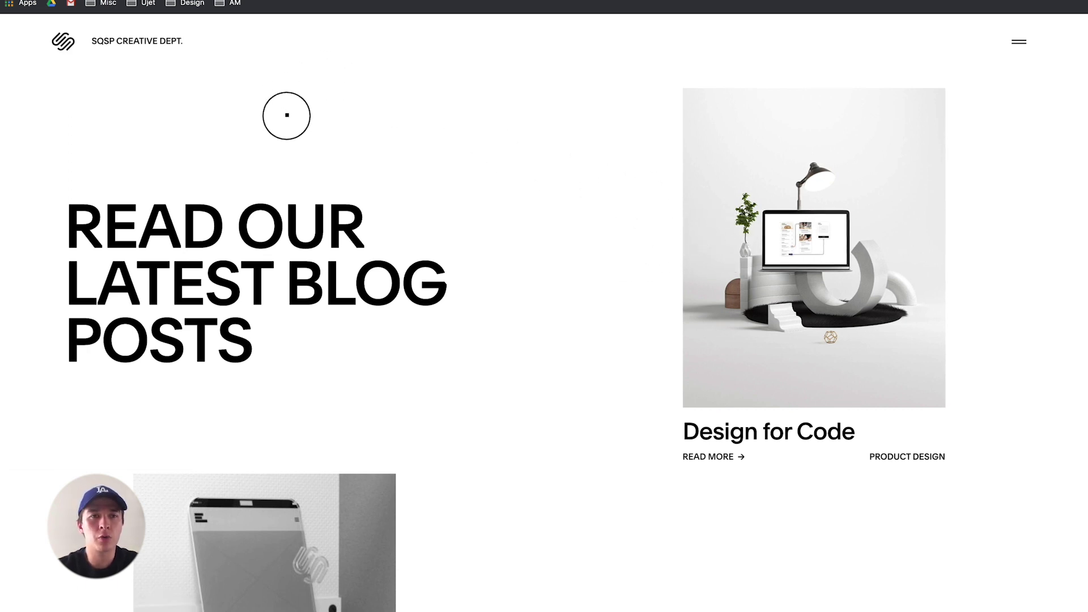
Switch to the blank Webflow page and add a div block to the body with the class "wrapper".
left_click(286, 1)
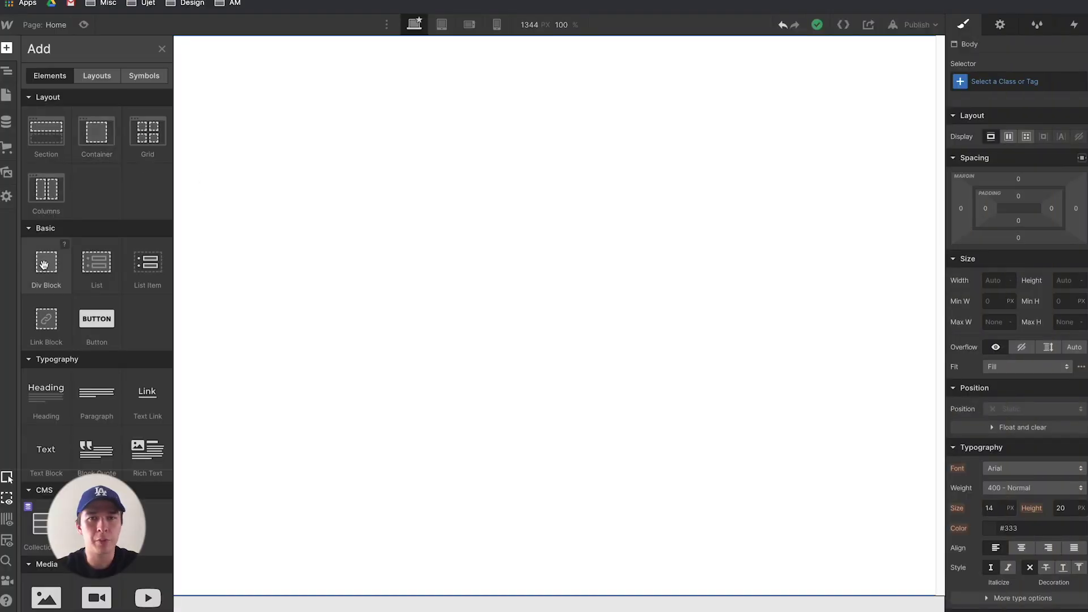
left_click_drag(43, 265, 495, 342)
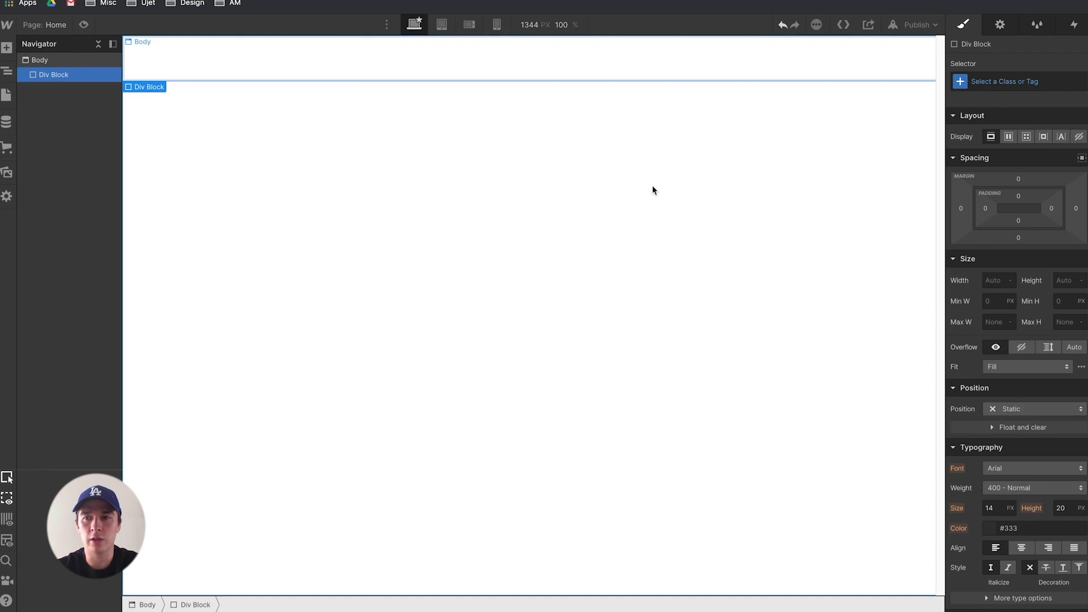
left_click(1025, 80)
type("wrapper")
key("Return")
Set the wrapper's width to 100 VW and its height to 100 VH.
left_click(994, 280)
type("100v")
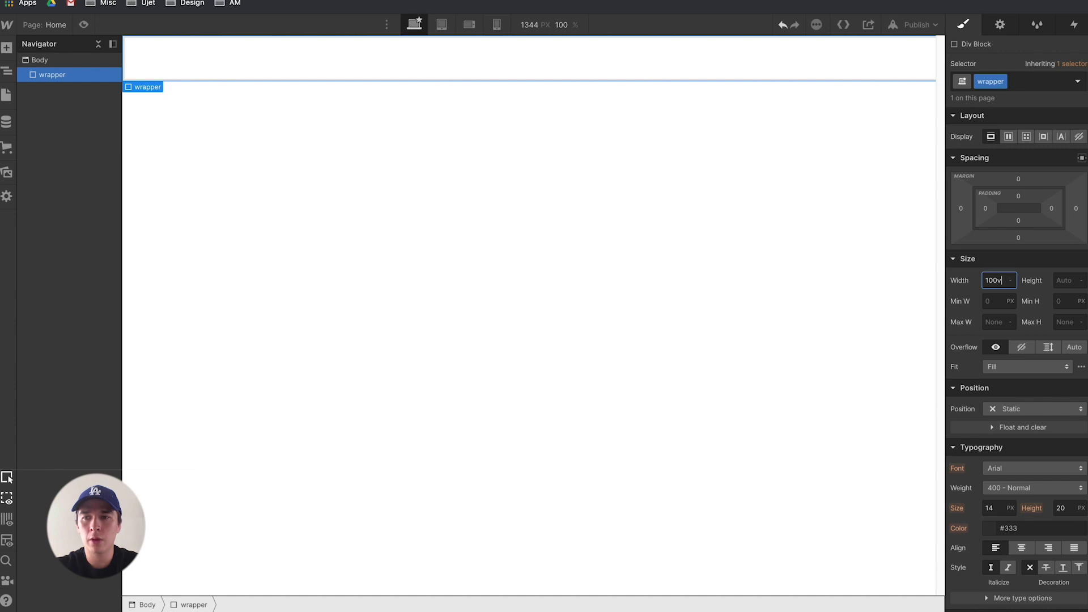
type("w")
key("Tab")
type("100vh")
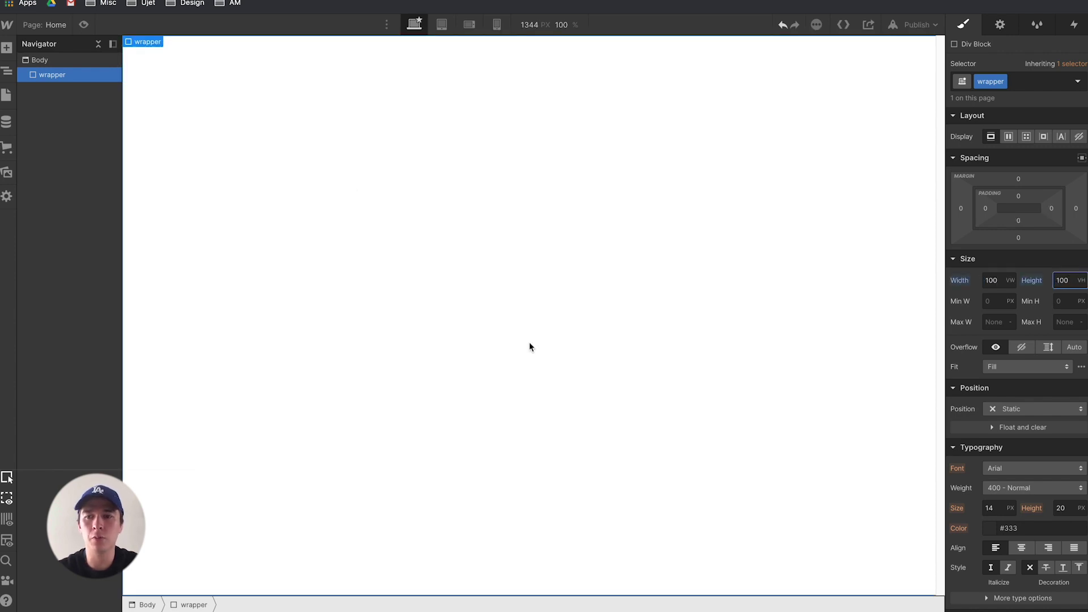
Make the wrapper a flex container with its children centered in both alignment and justification.
left_click(1008, 137)
left_click(1013, 181)
left_click(1013, 200)
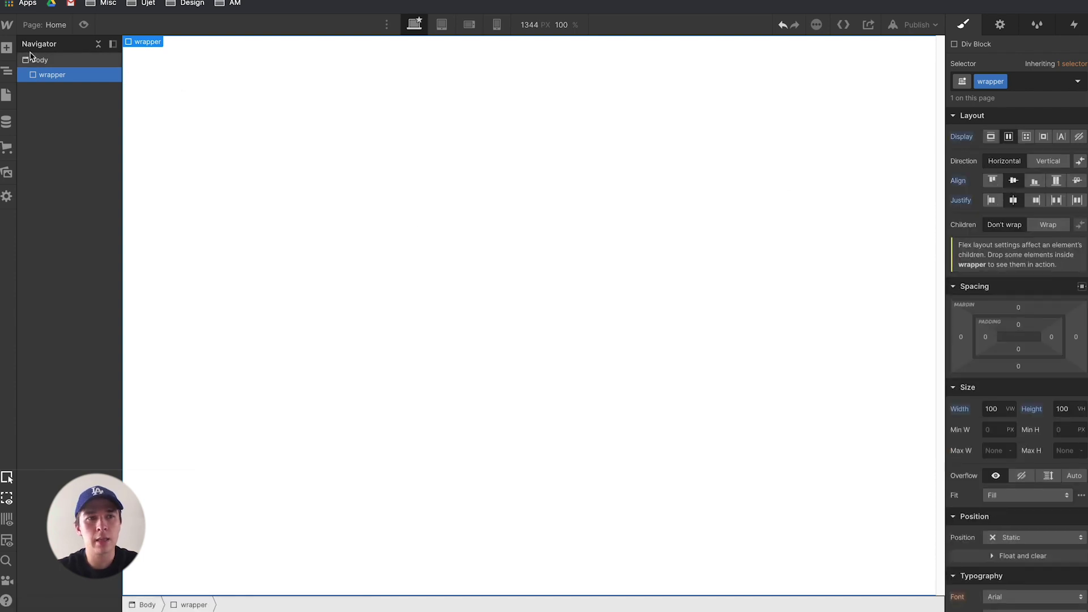
Add a heading inside the wrapper and change its text to "How you doin".
left_click(7, 48)
left_click_drag(45, 391, 504, 336)
double_click(532, 319)
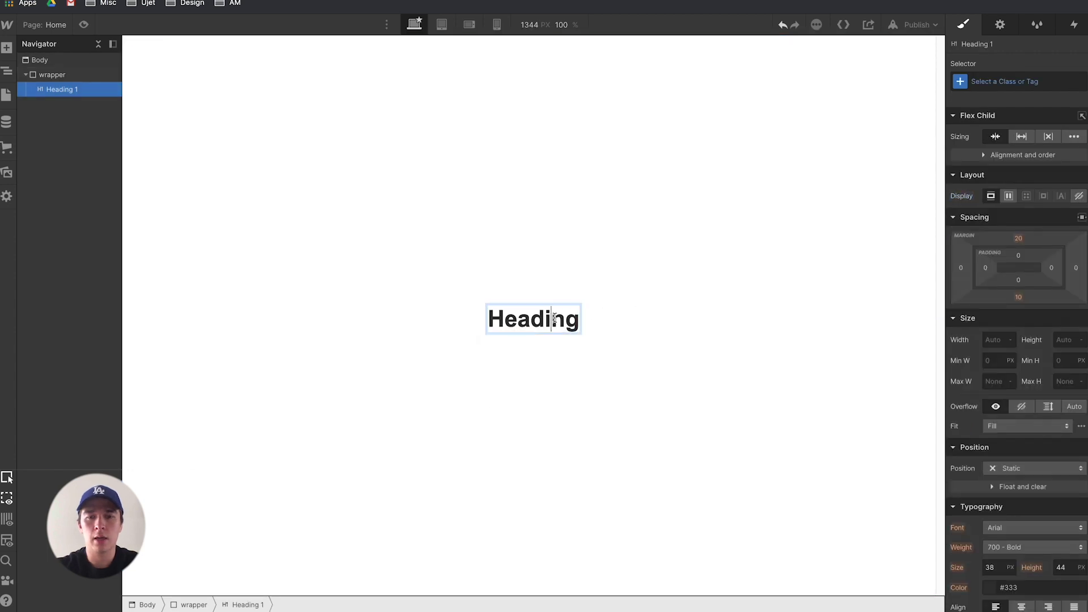
type("How you doin")
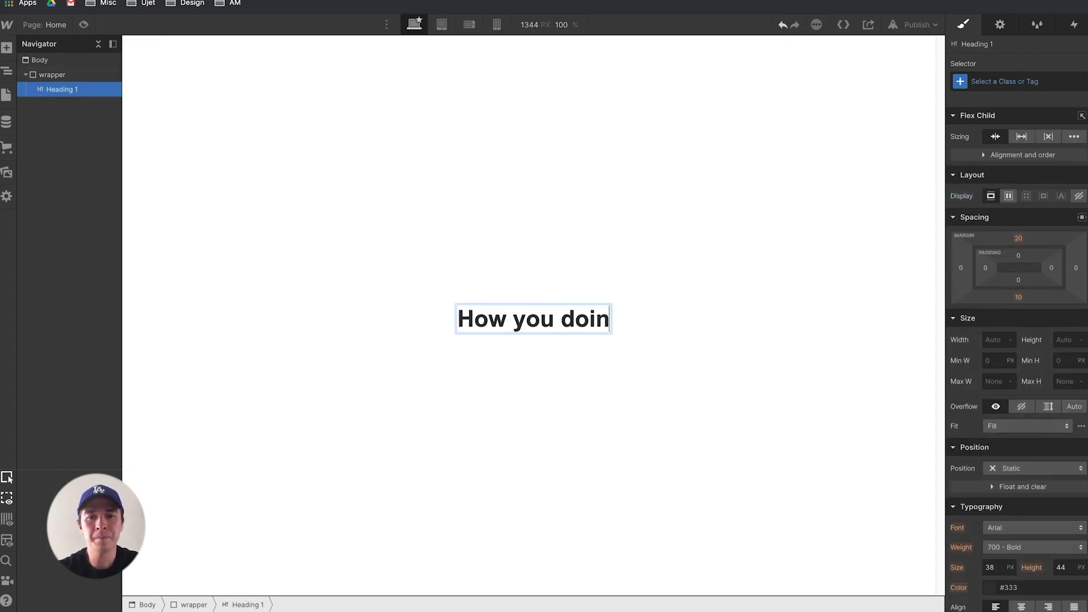
key("Escape")
left_click(512, 379)
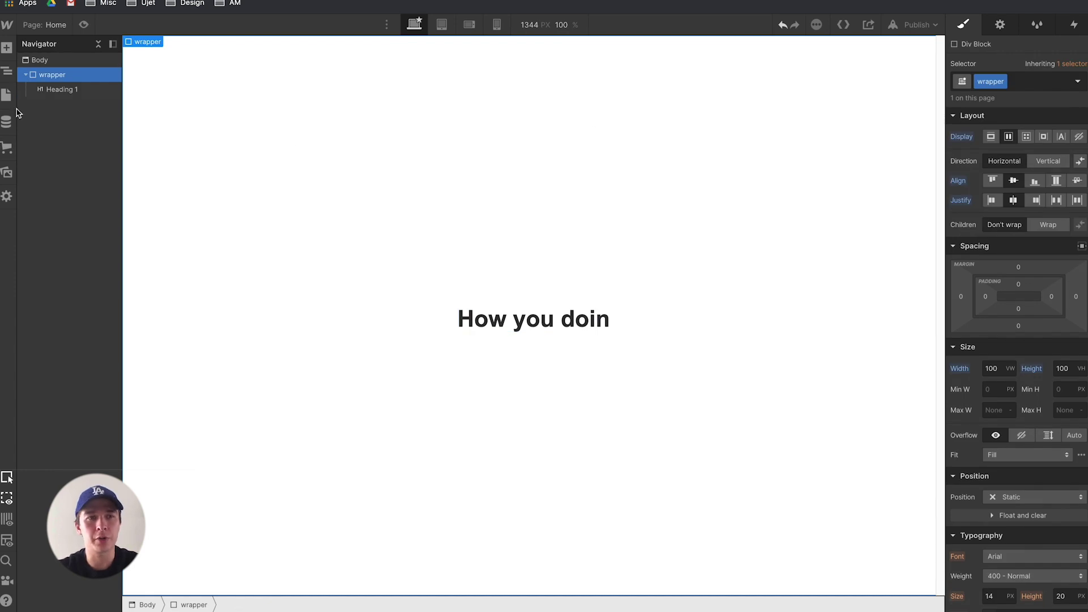
Add a div block directly inside the body, above the wrapper, and give it the class "cursor".
left_click(51, 62)
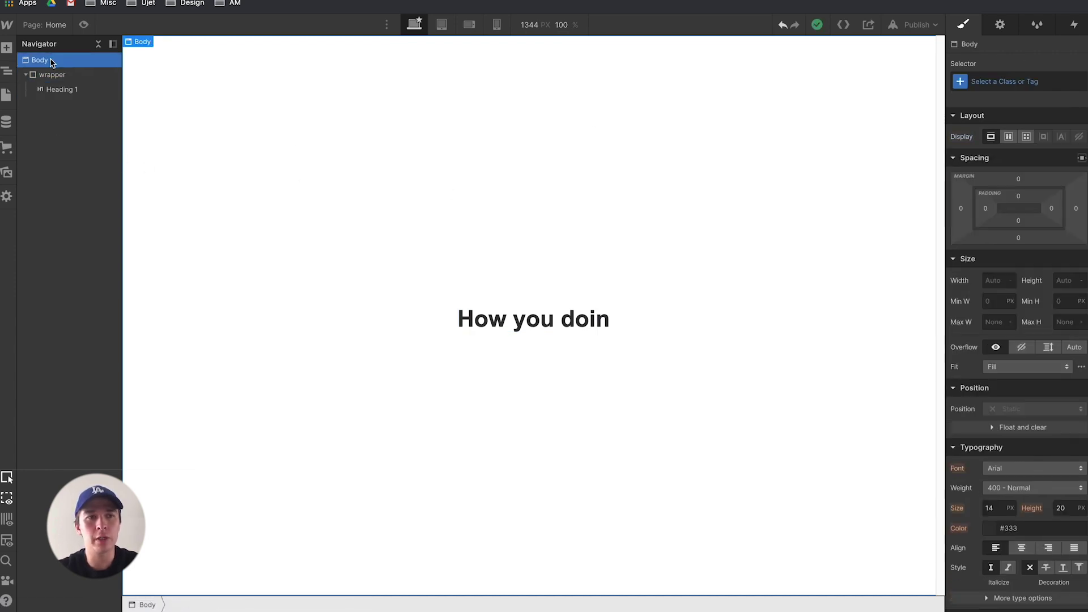
left_click(7, 47)
left_click_drag(45, 263, 70, 74)
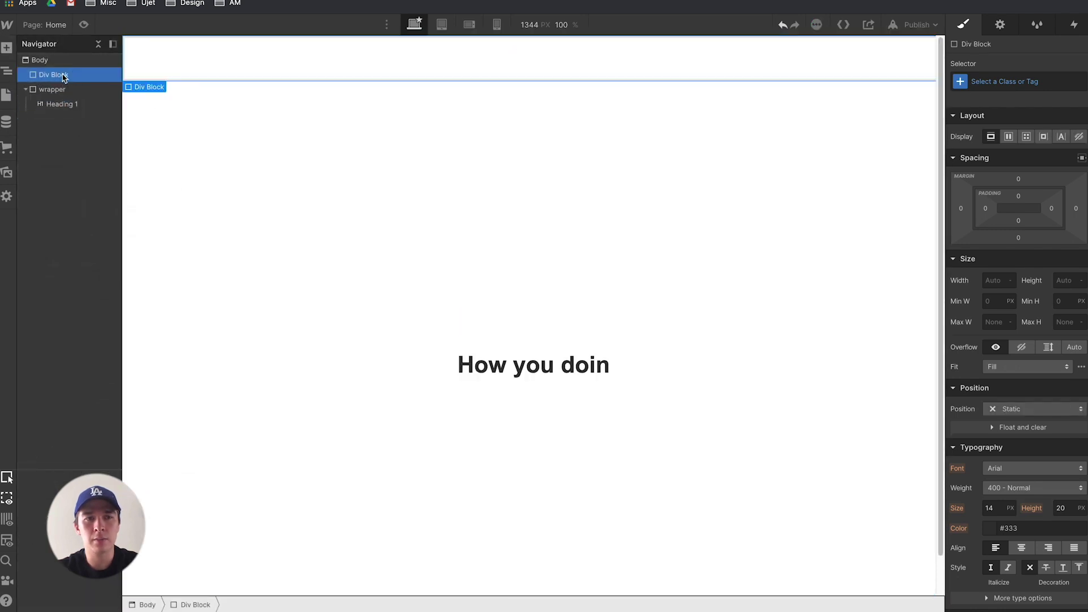
left_click(1032, 80)
type("curosr")
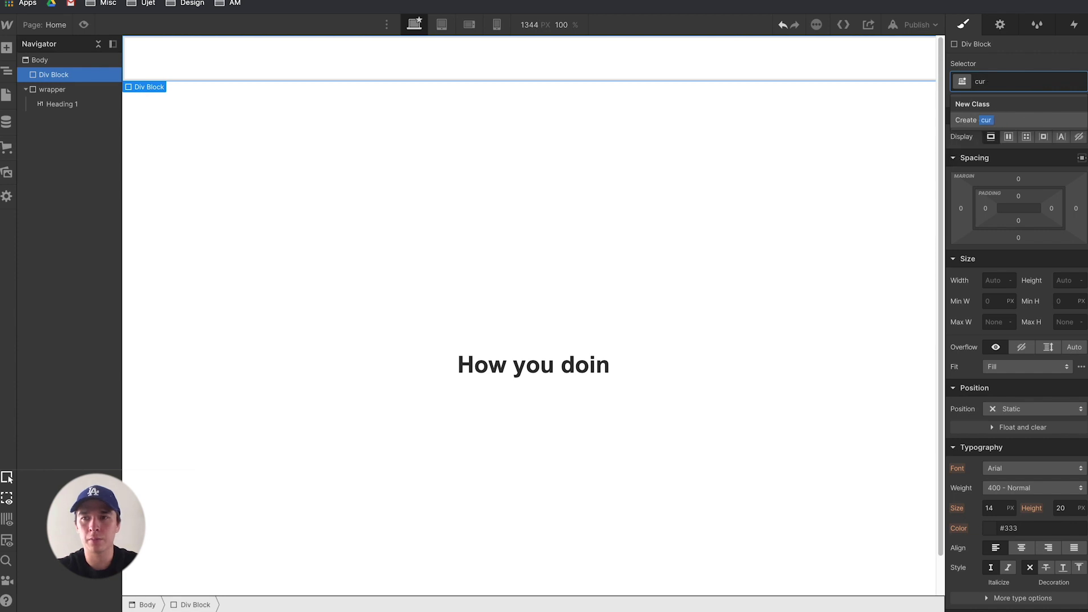
key("Return")
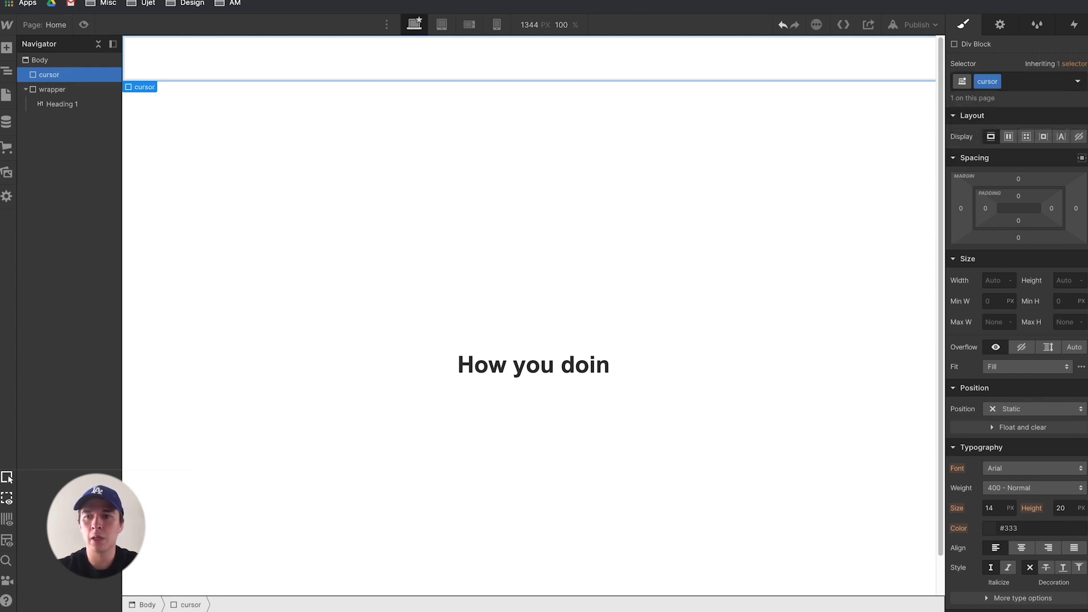
Size the cursor div to 15 by 15 px and set its position to Absolute.
left_click(999, 280)
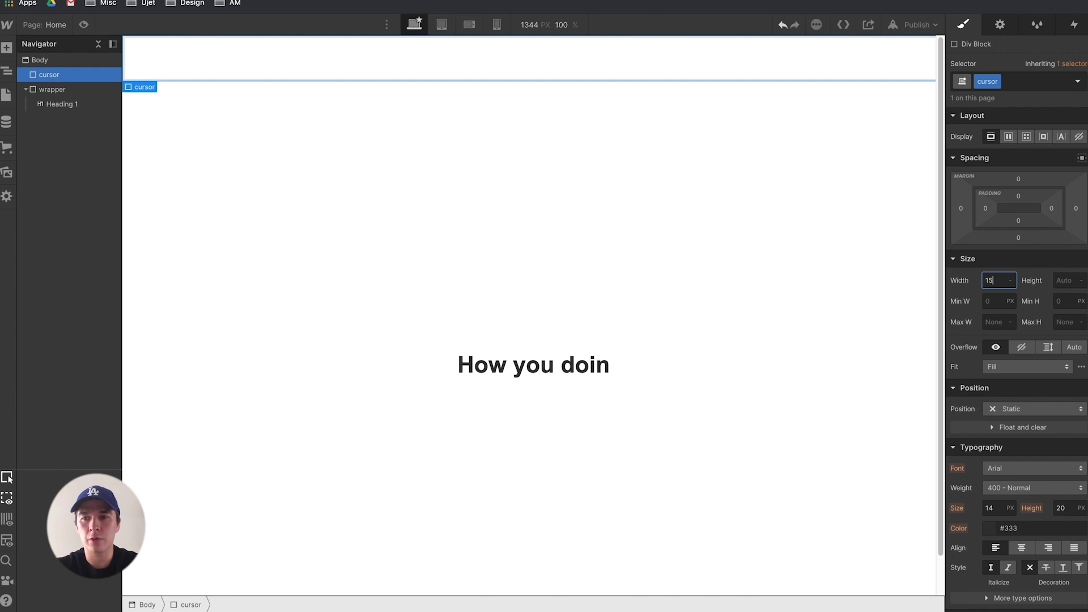
type("15")
key("Tab")
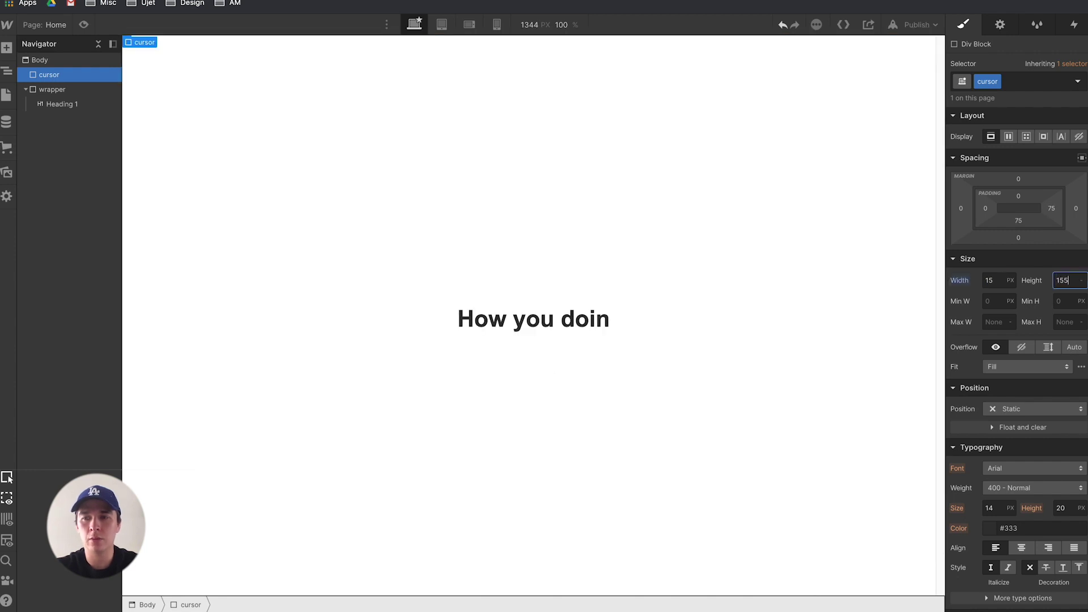
type("15")
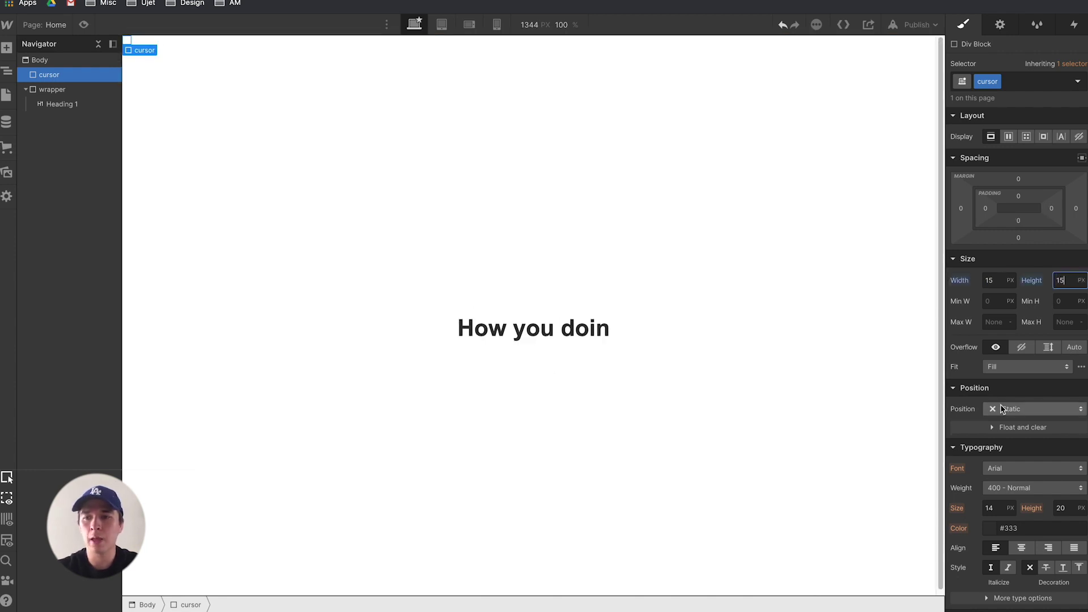
scroll(1009, 374, "down", 1)
left_click(1006, 379)
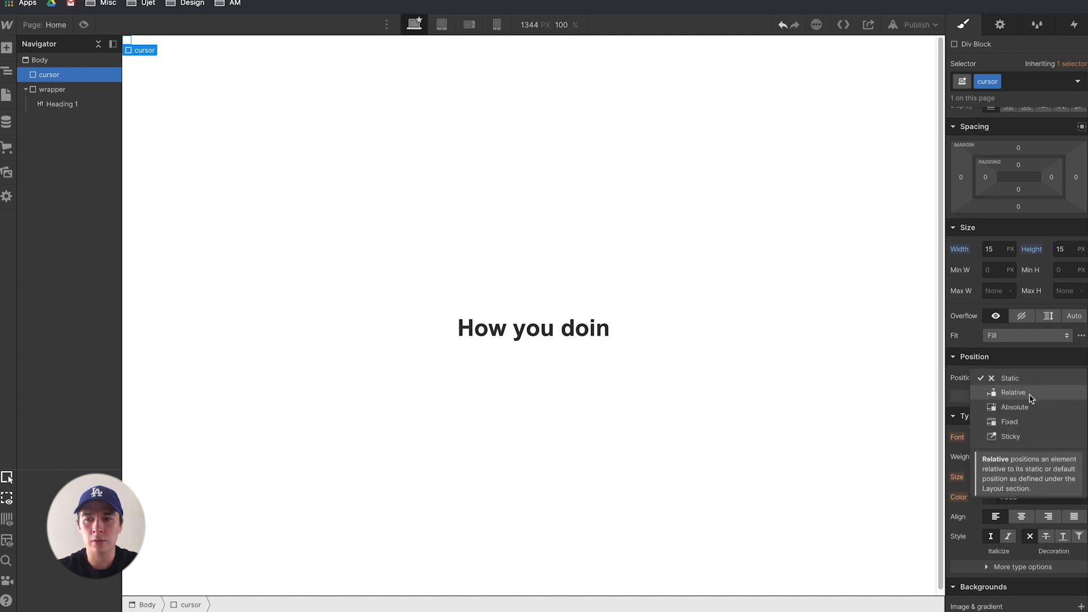
left_click(1027, 406)
Give the cursor div a red background and a border radius of 50%.
scroll(1005, 406, "down", 5)
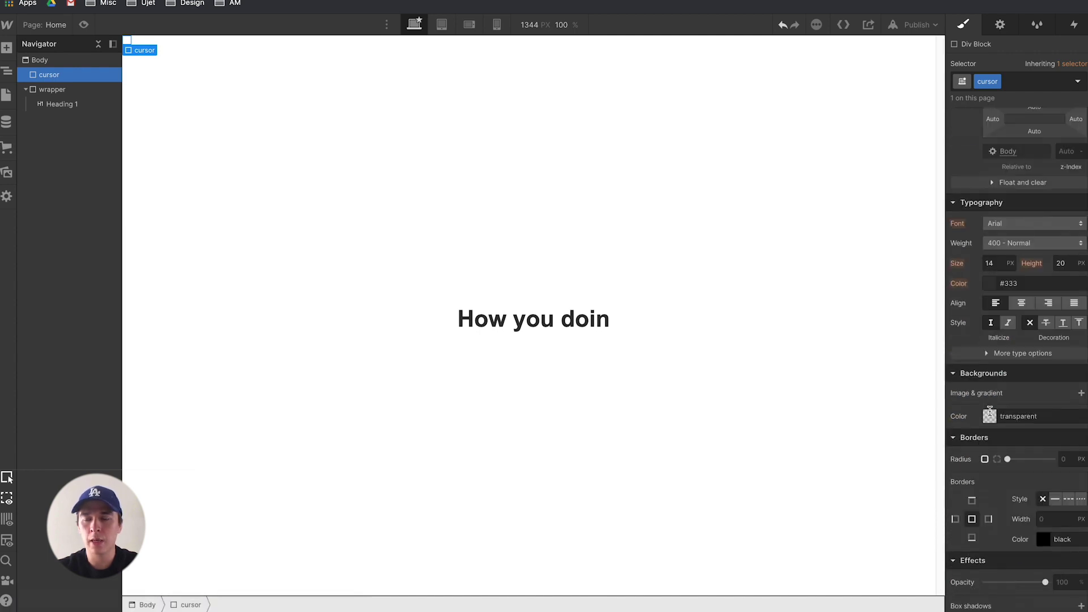
left_click(989, 419)
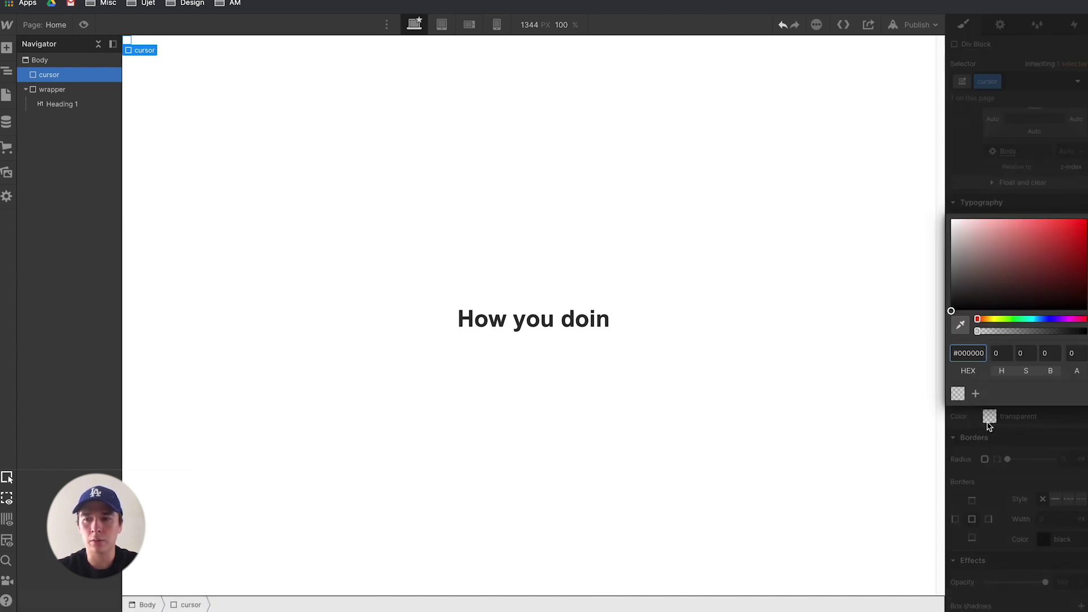
mouse_move(1048, 259)
left_mouse_down()
mouse_move(1084, 221)
mouse_move(1085, 177)
left_mouse_up()
left_click(1014, 215)
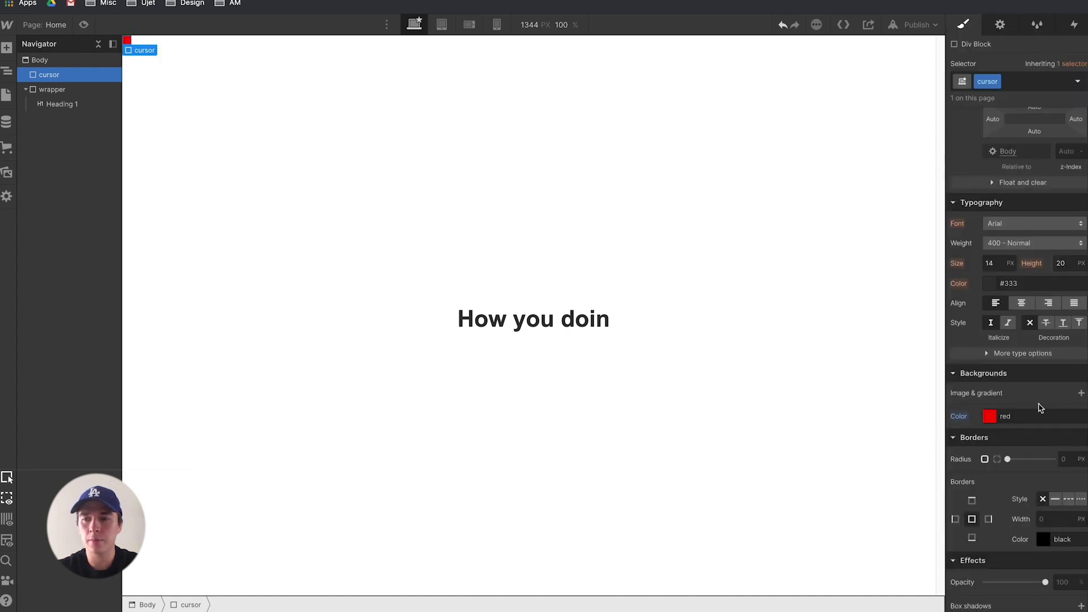
left_click(1068, 459)
type("50%")
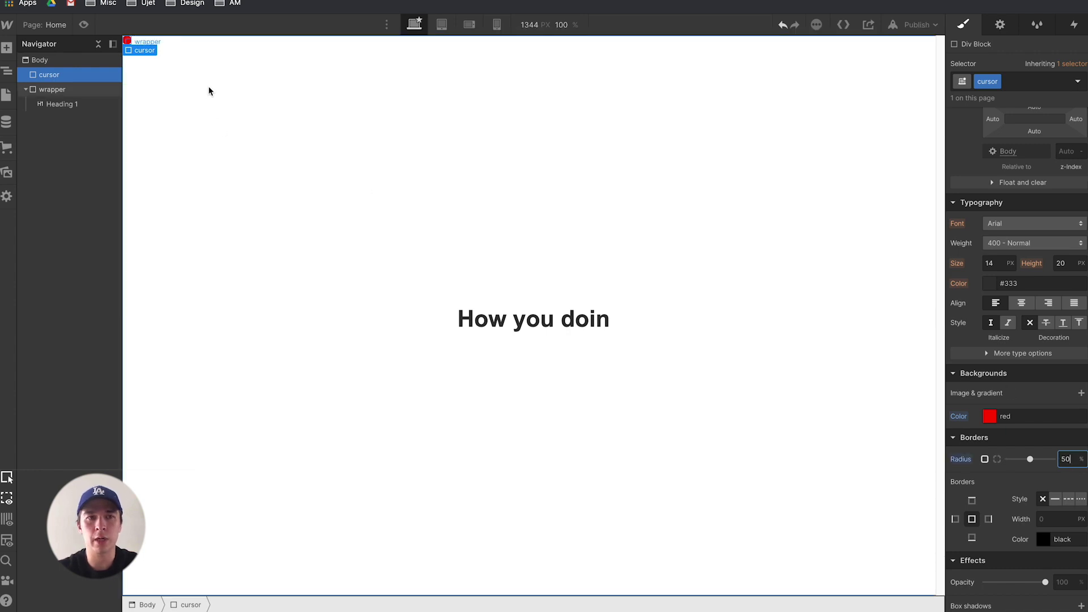
Preview the page to check the red cursor dot and heading, and return to the designer.
left_click(214, 117)
key("super+shift+p")
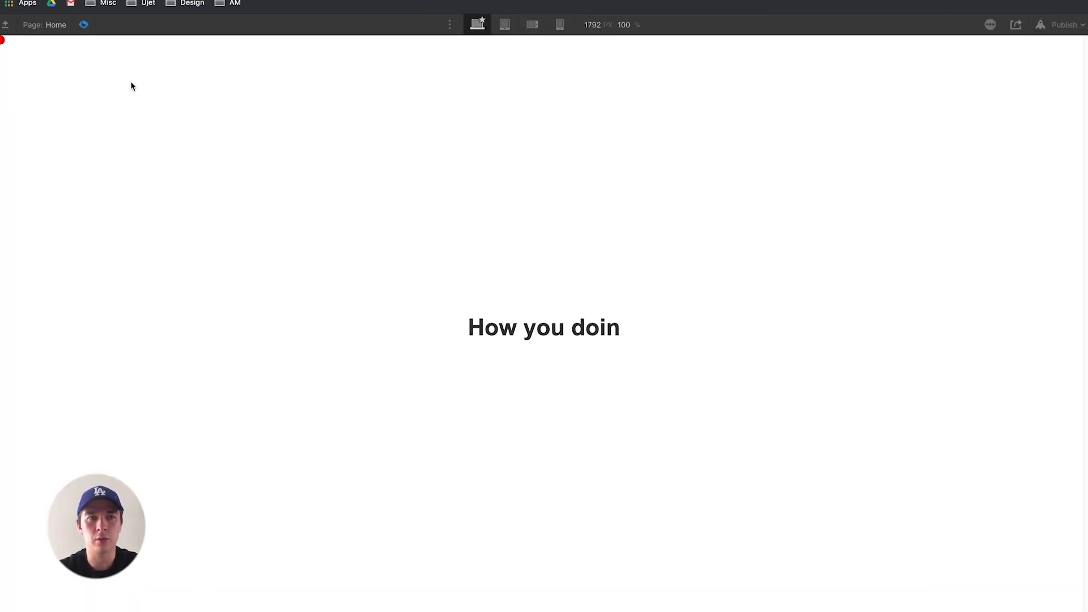
left_click(84, 26)
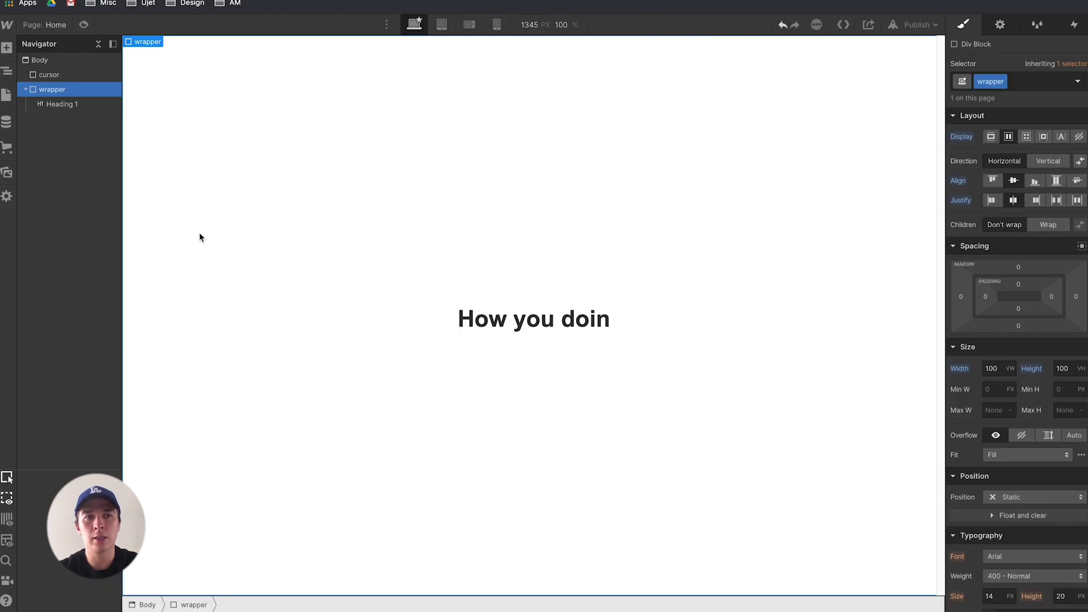
Add a "Mouse move in viewport" page trigger to the page.
left_click(61, 60)
left_click(1073, 24)
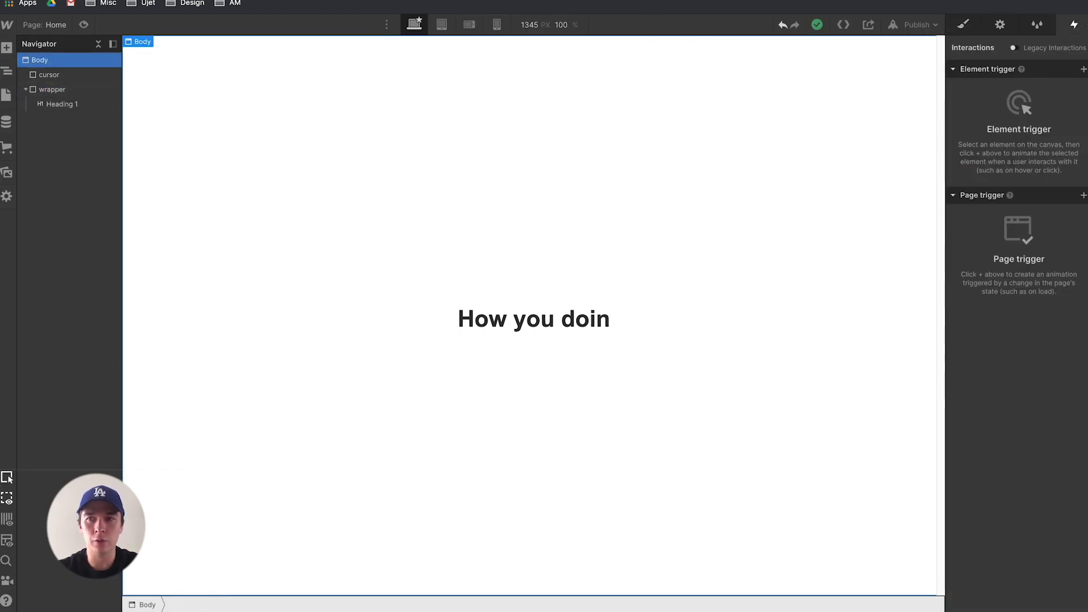
left_click(1083, 195)
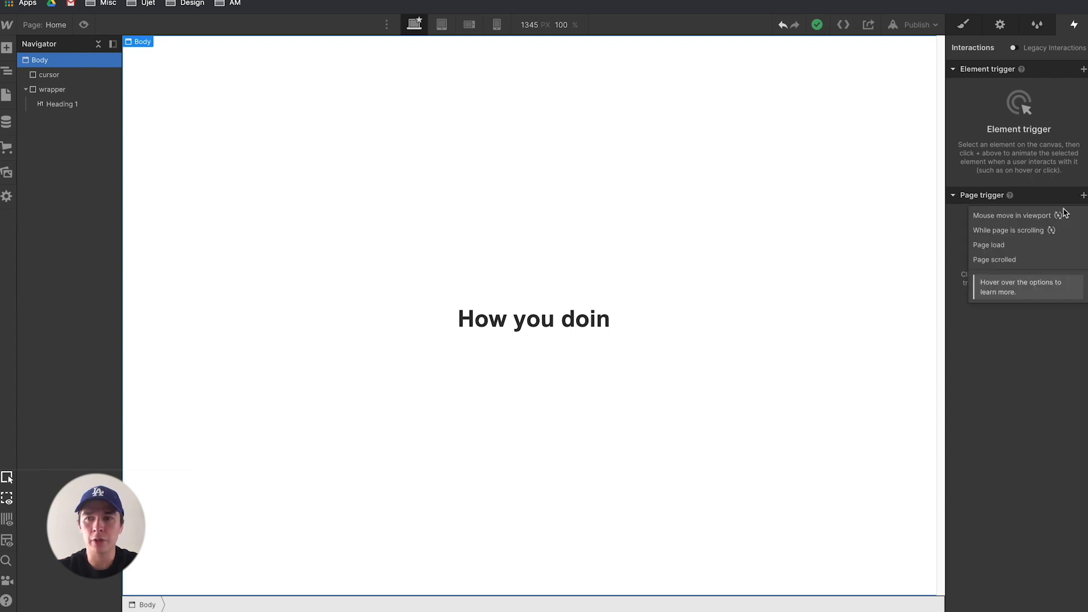
left_click(1014, 218)
Set the trigger's action to Play mouse animation and create a new animation named "Mouse move in viewport".
left_click(1027, 146)
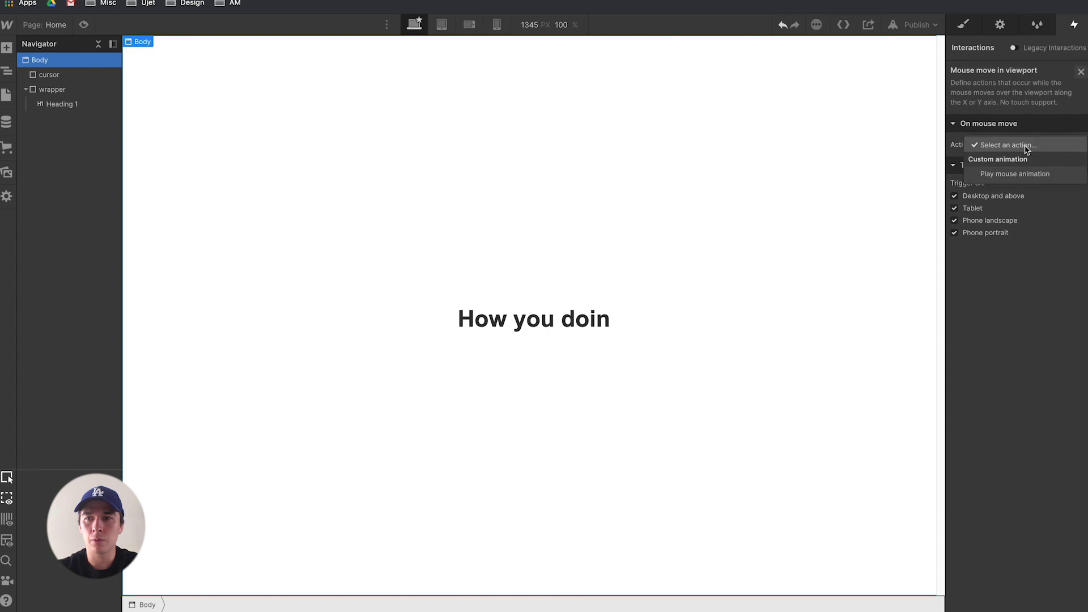
left_click(1027, 173)
left_click(1078, 166)
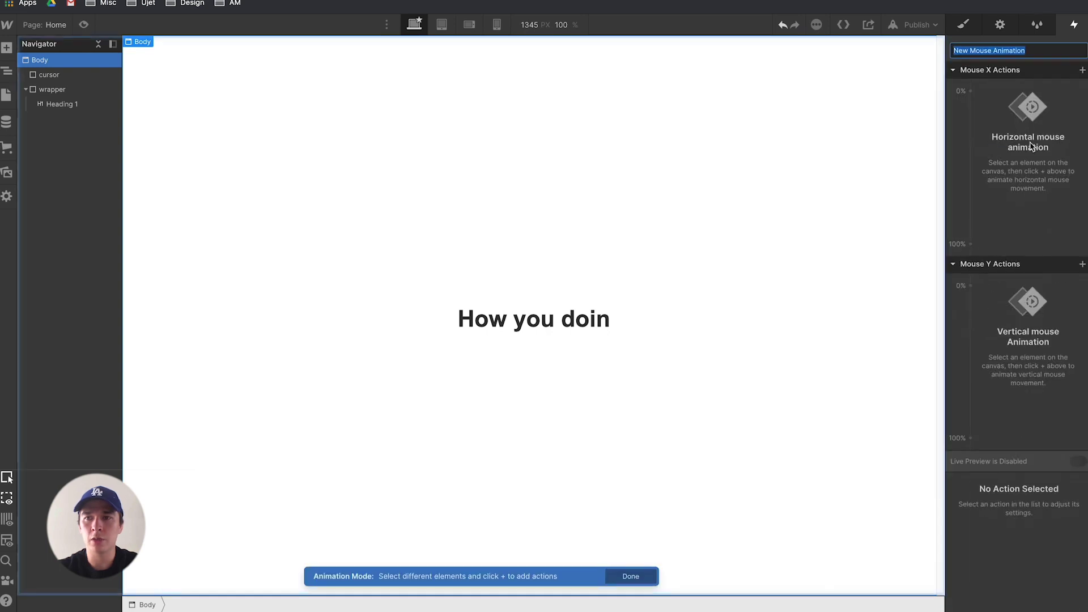
type("Mouse move in viewport")
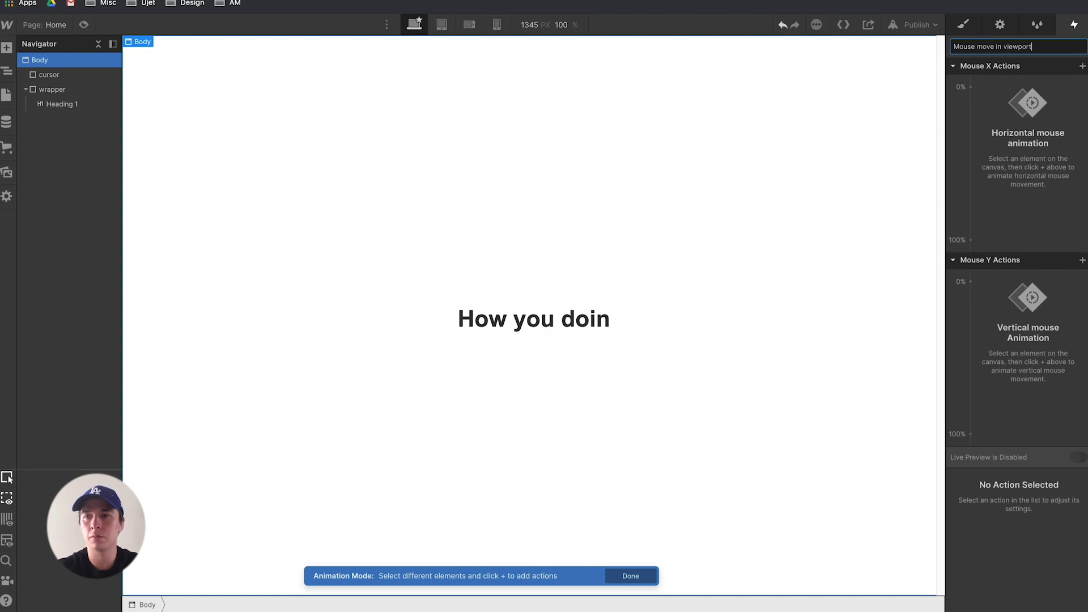
key("Return")
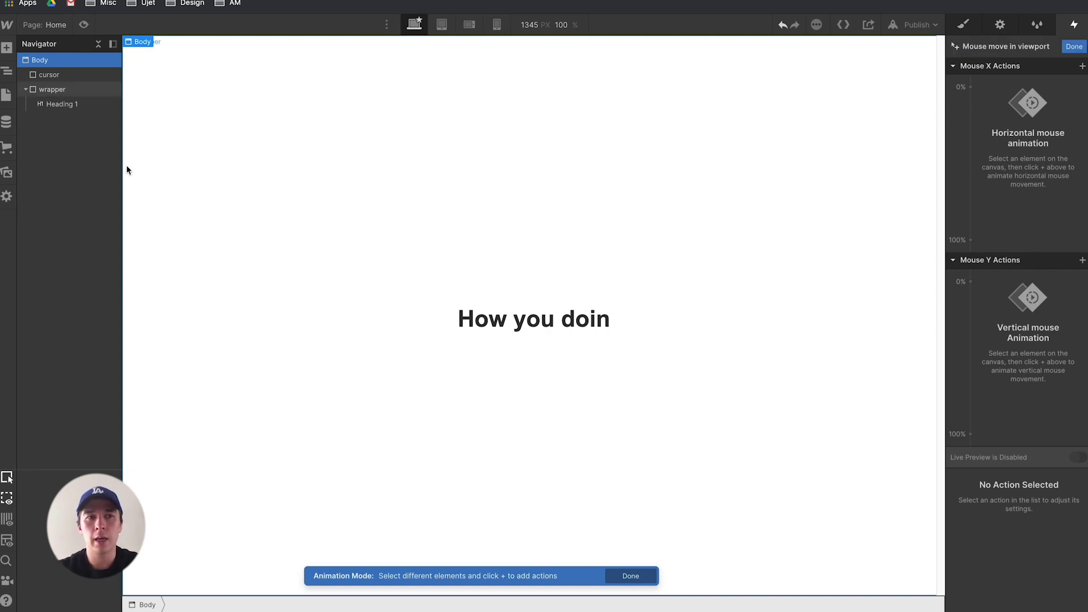
Add a Mouse X Move action for the cursor div and set its 0% keyframe to X 0 VW.
left_click(49, 74)
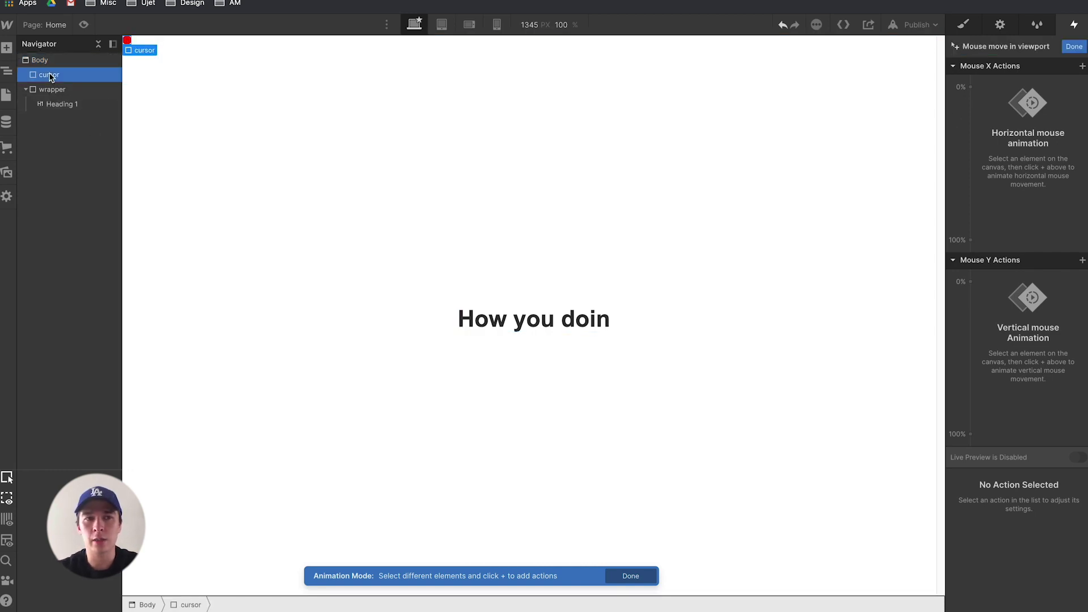
left_click(971, 87)
left_click(986, 126)
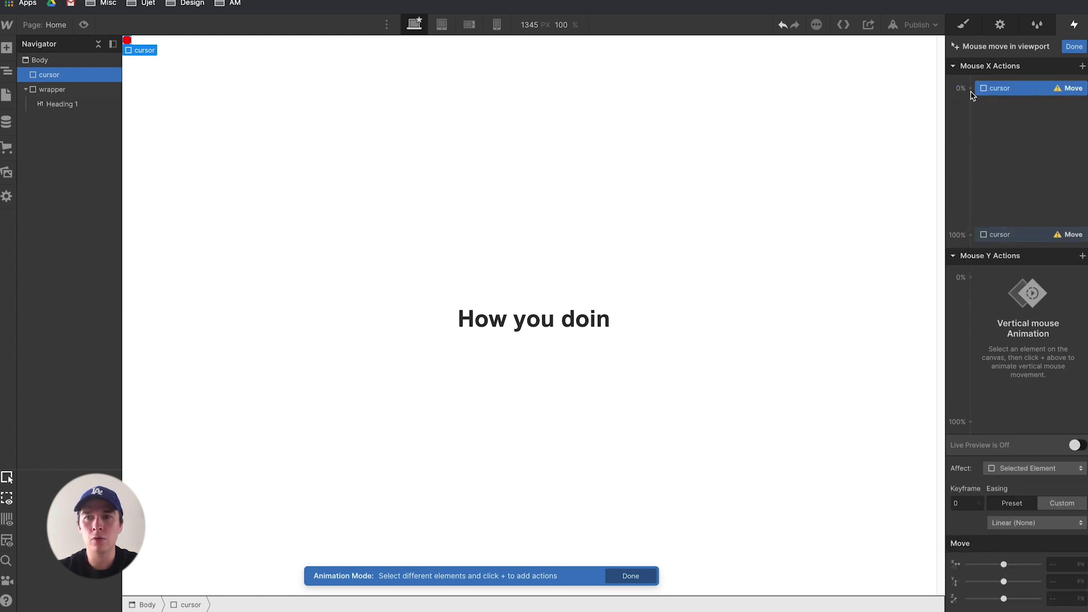
left_click(1053, 565)
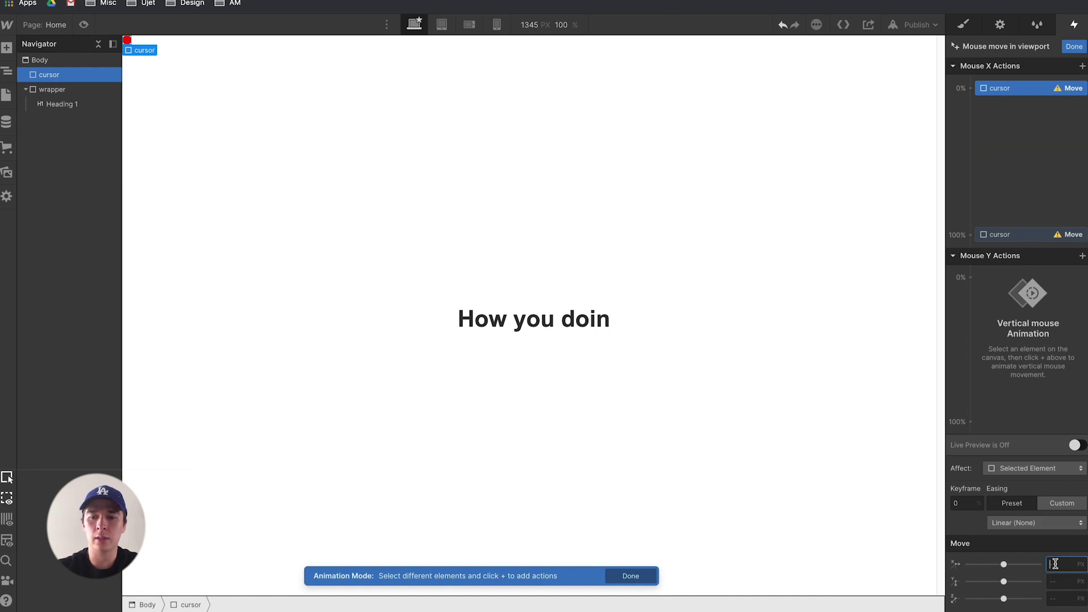
type("vw")
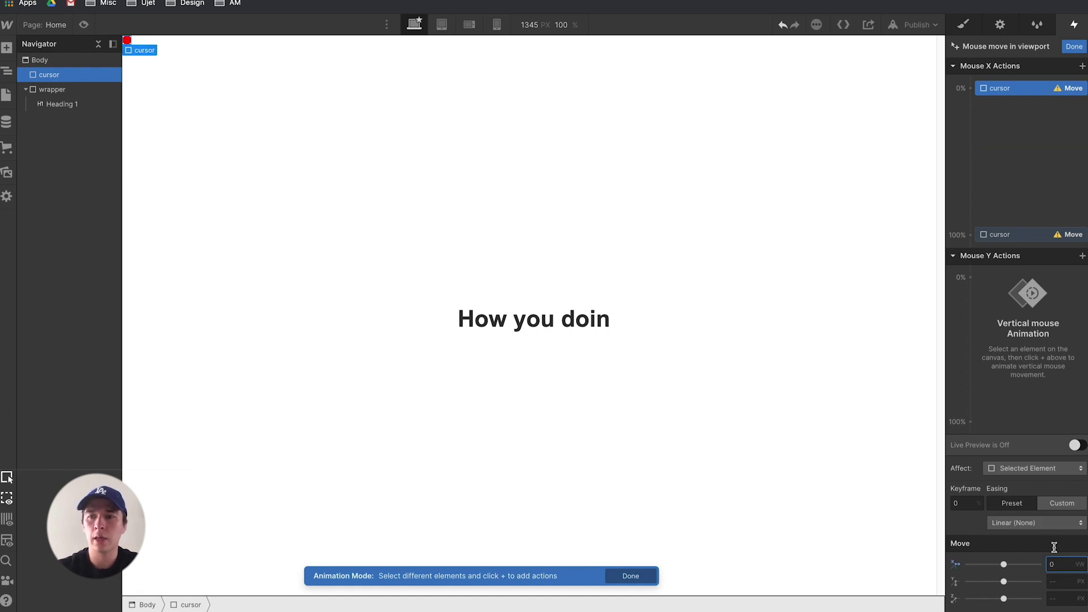
Set the 100% keyframe of the cursor's Mouse X Move action to X 100 VW.
left_click(1006, 237)
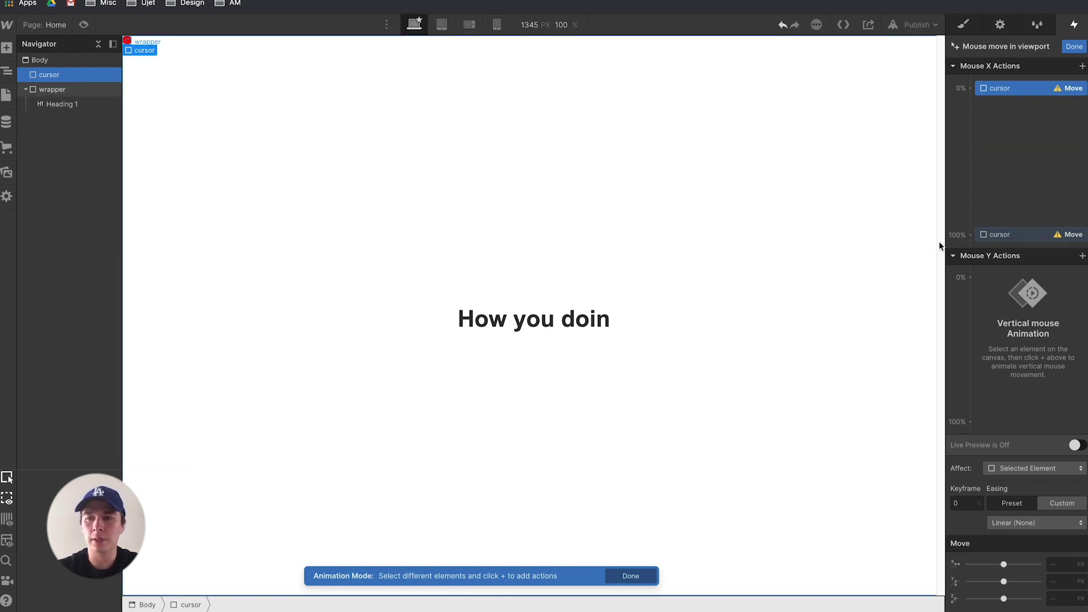
left_click(1052, 564)
type("100vw")
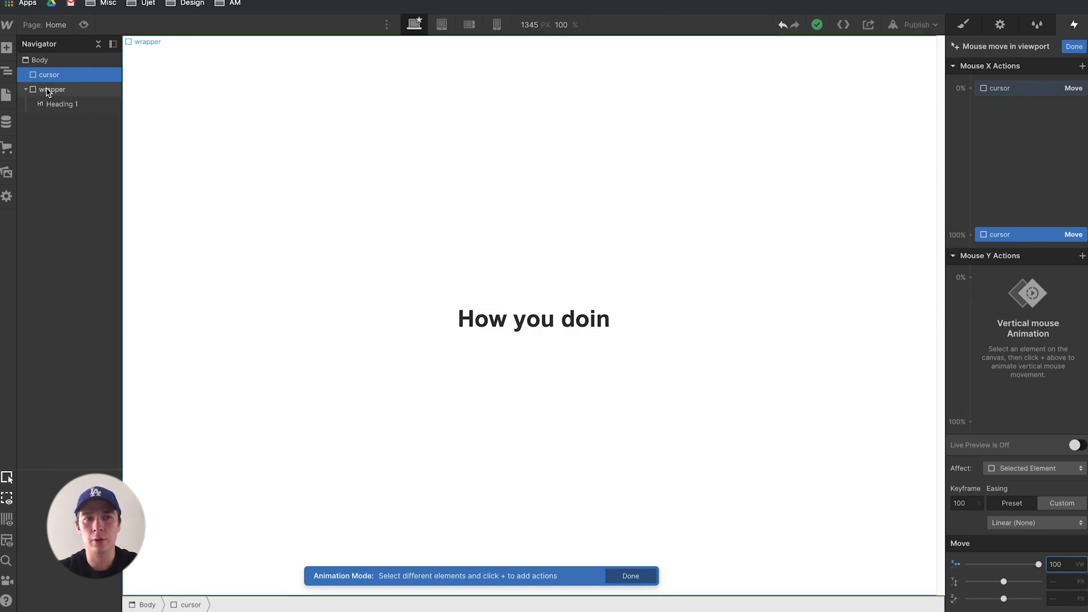
Add a Mouse Y Move action for the cursor div and set its 0% keyframe to Y 0 VH.
left_click(970, 278)
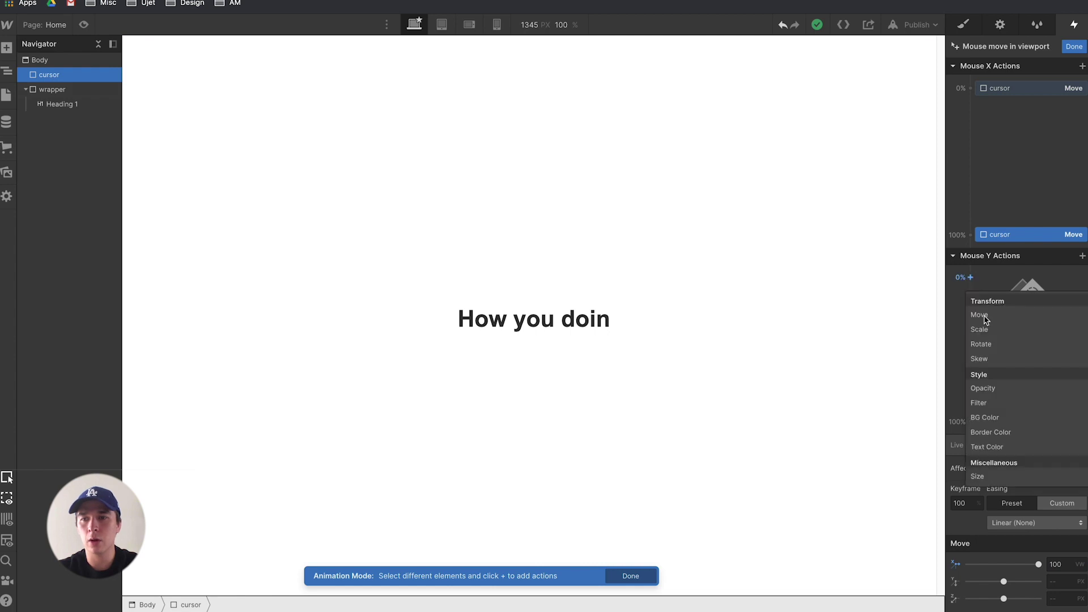
left_click(980, 315)
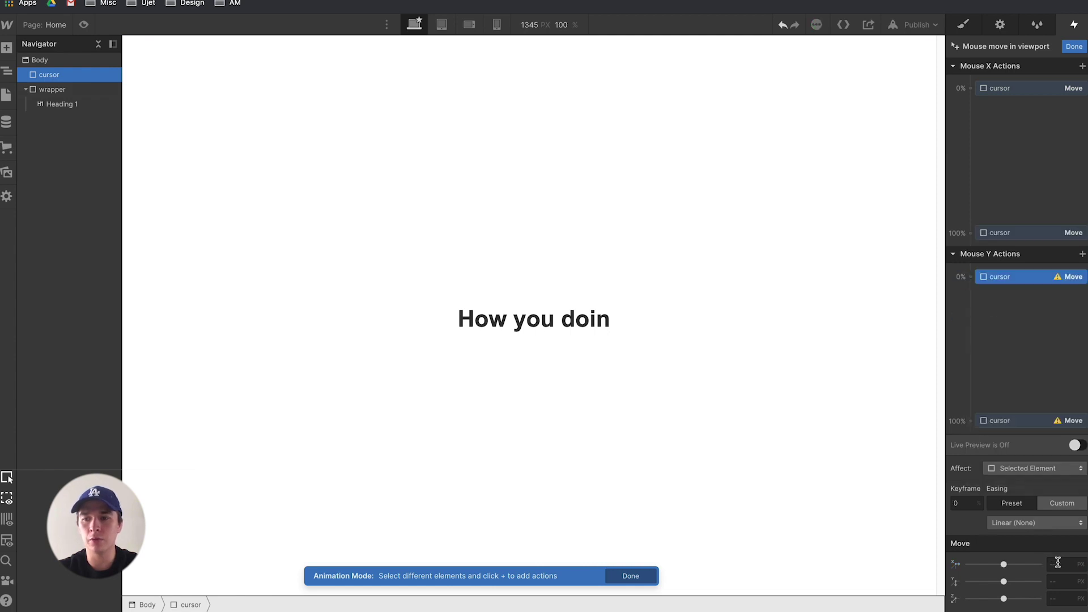
left_click(1055, 580)
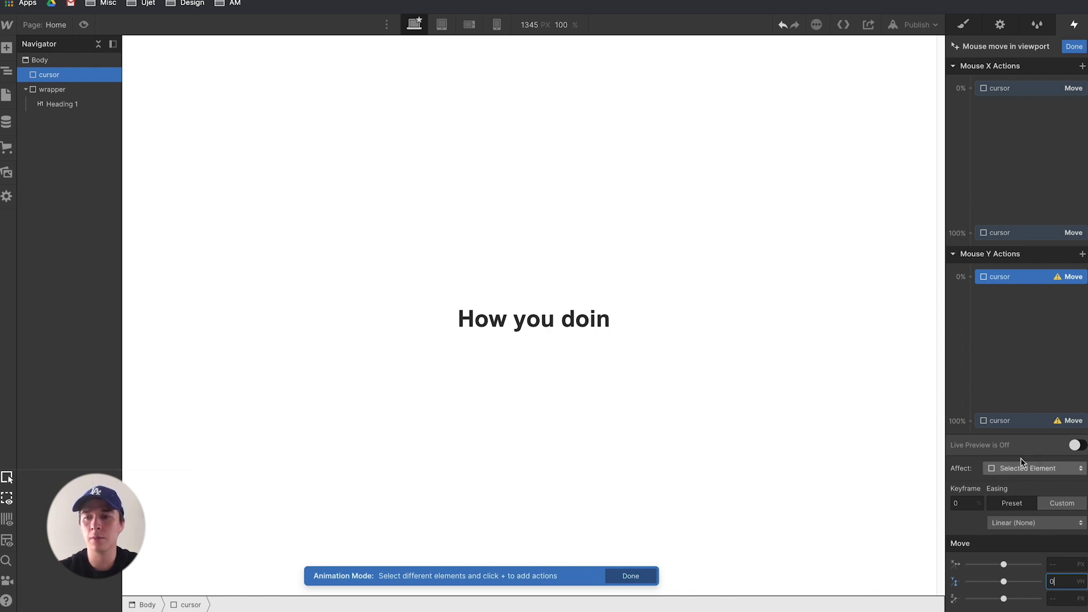
Set the 100% keyframe of the cursor's Mouse Y Move action to Y 100 VH and finish editing the animation.
left_click(1024, 422)
left_click(1059, 578)
type("100vh")
key("Return")
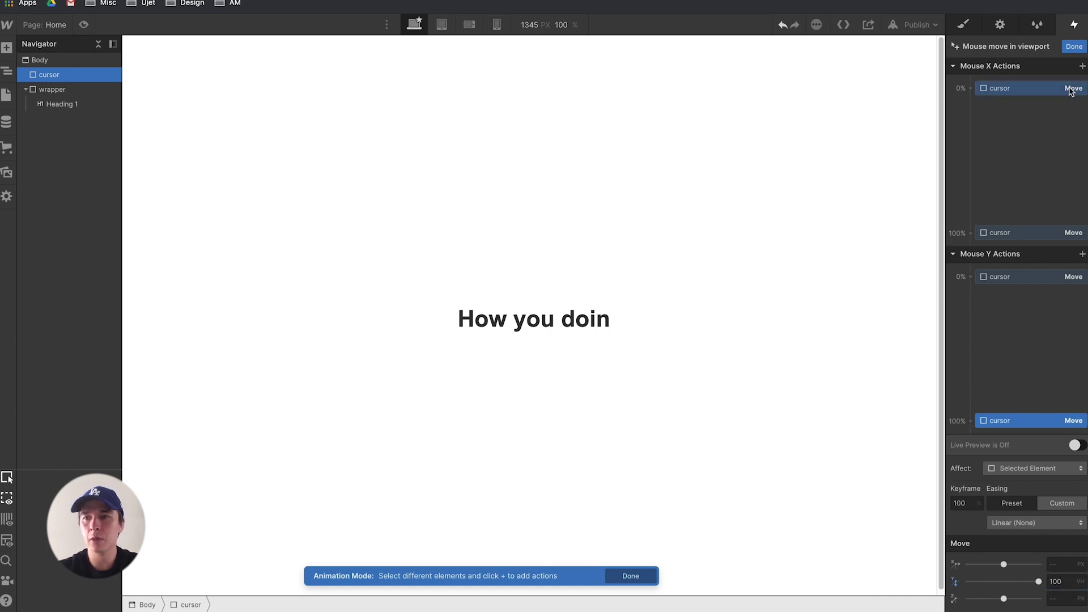
left_click(1073, 46)
Preview the page to check how the red dot follows the pointer, and return to the designer.
left_click(151, 53)
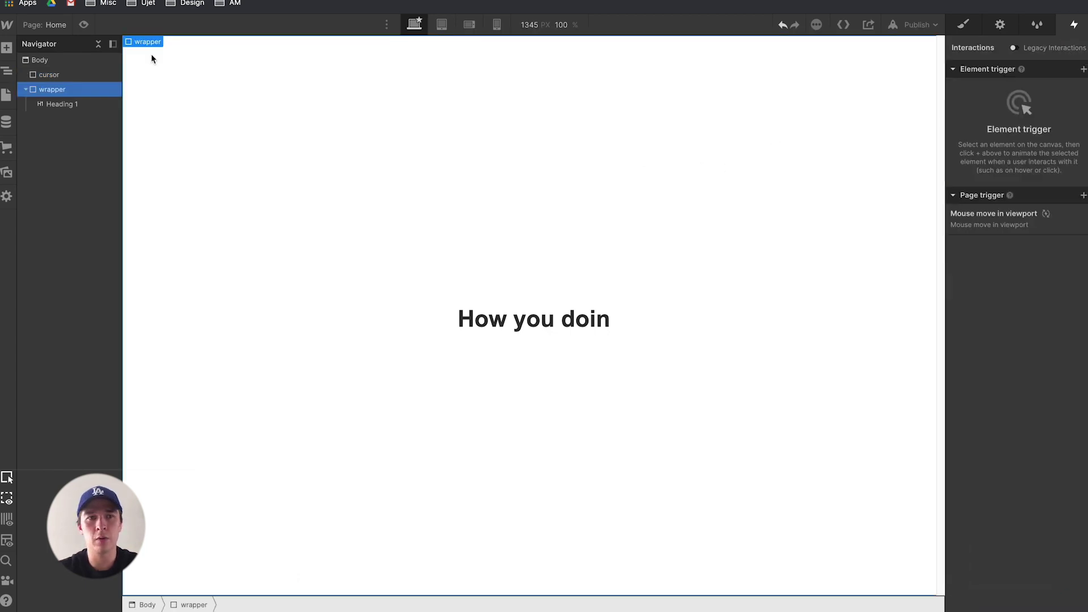
left_click(83, 24)
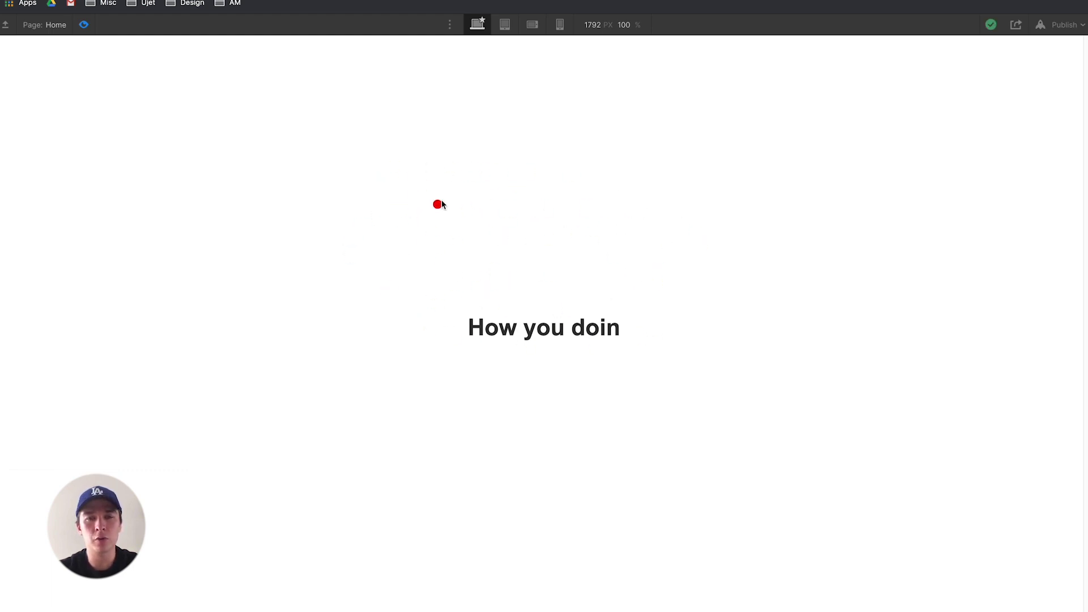
left_click(84, 26)
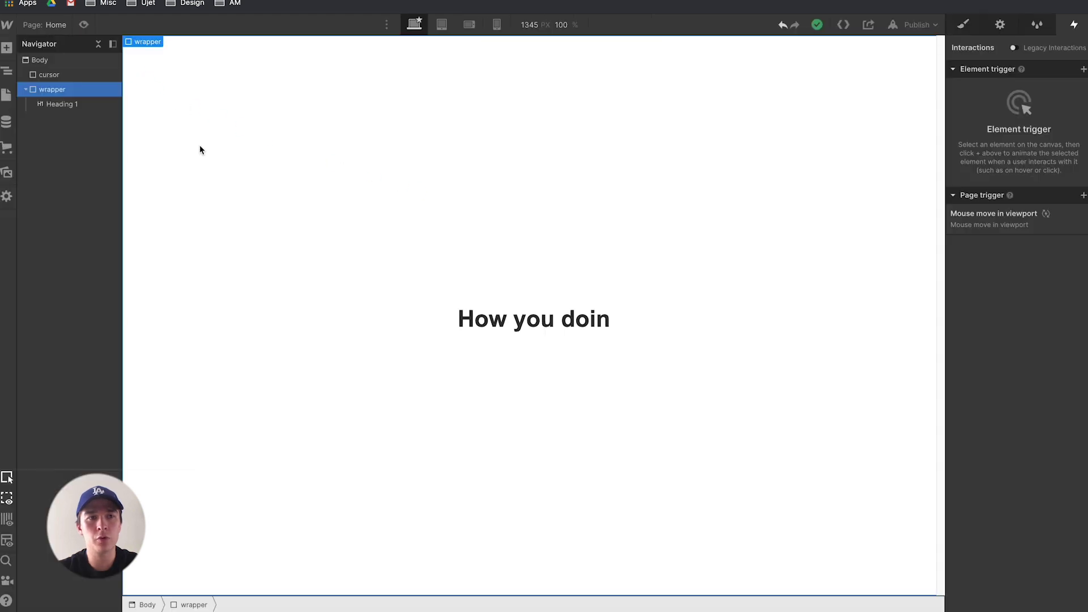
Hide the native mouse pointer on the Body element through its Cursor style.
left_click(41, 63)
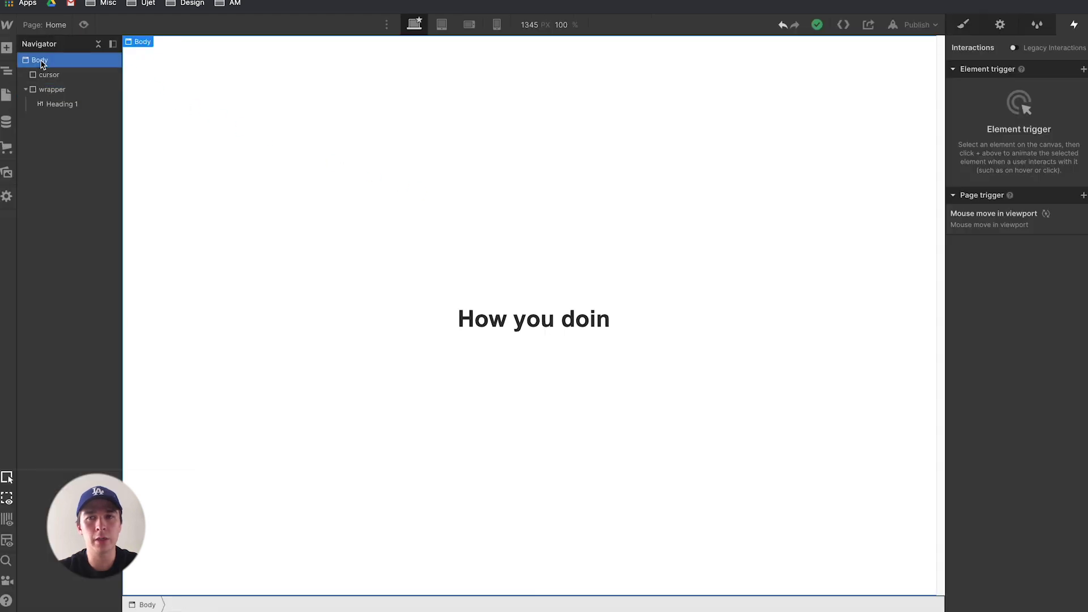
left_click(964, 26)
scroll(1014, 311, "down", 6)
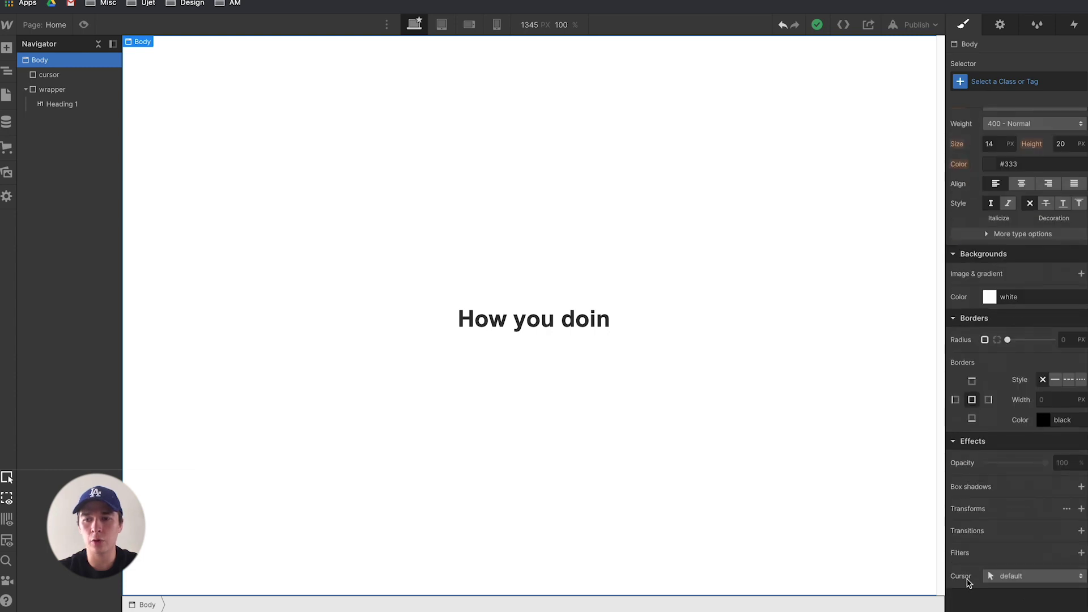
left_click(1020, 576)
left_click(1007, 76)
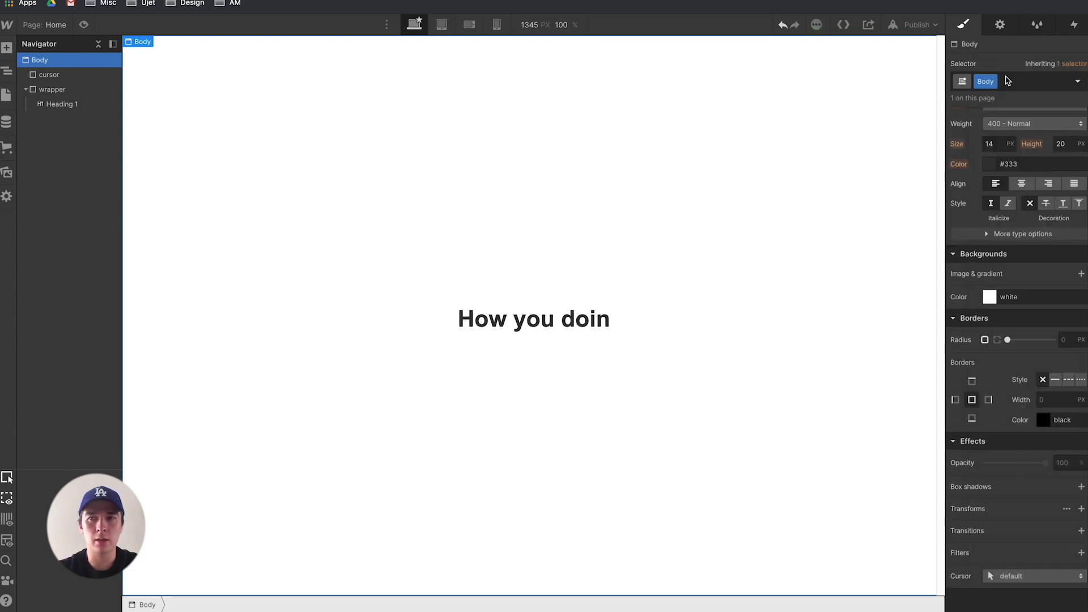
Preview the page with the dot as the only pointer, compare it with the reference portfolio site, and exit the preview.
left_click(84, 25)
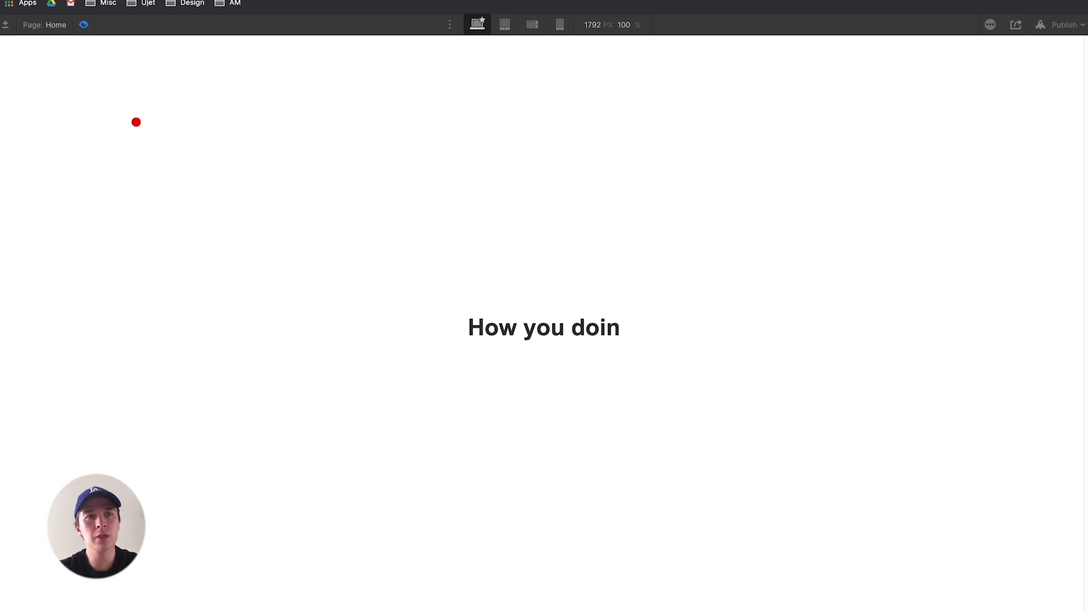
left_click(172, 11)
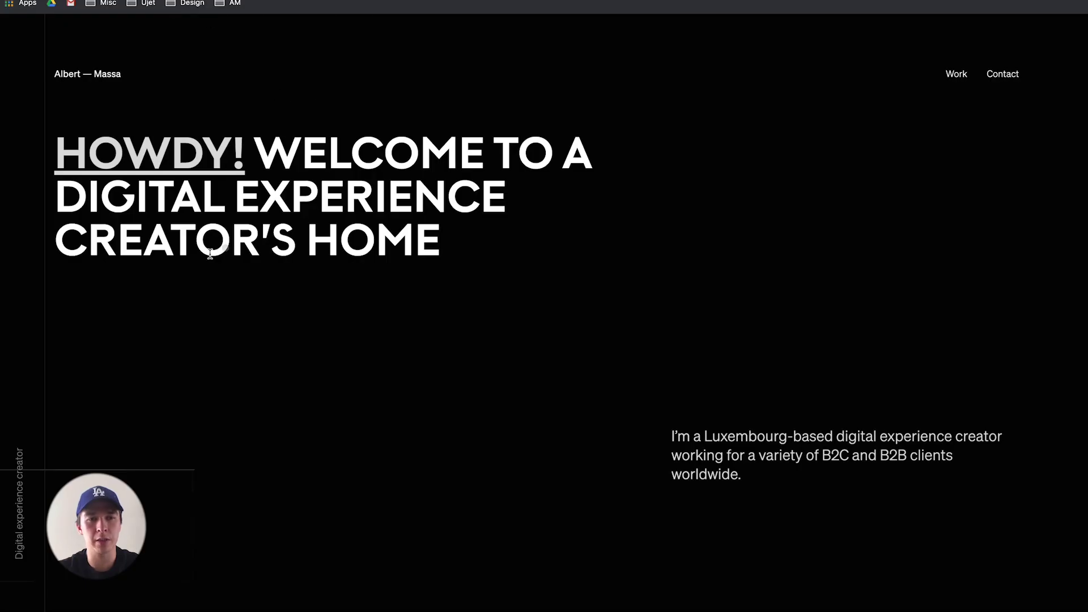
mouse_move(180, 162)
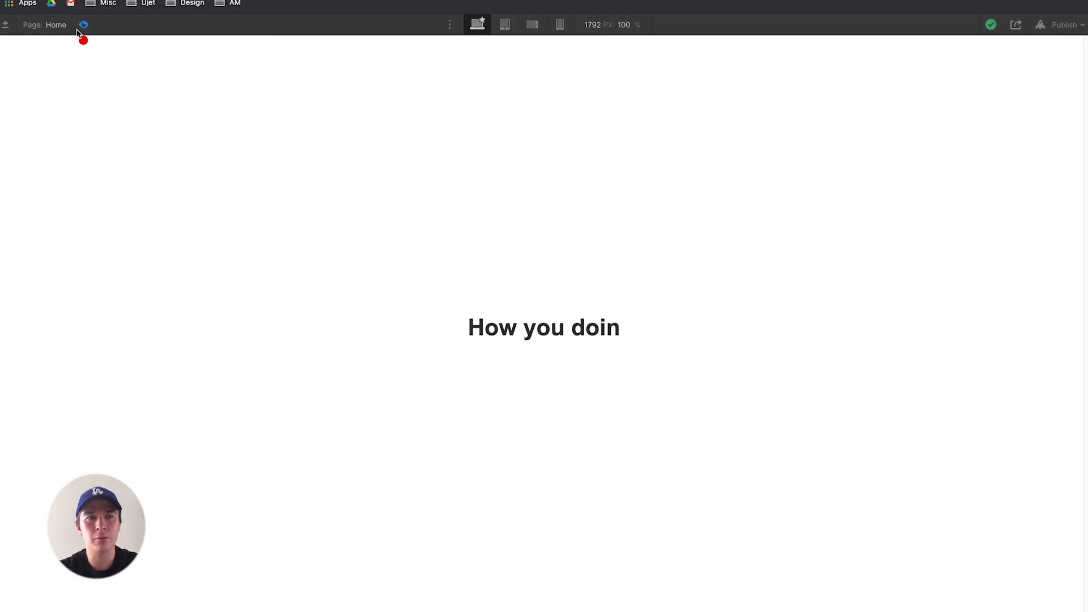
left_click(83, 25)
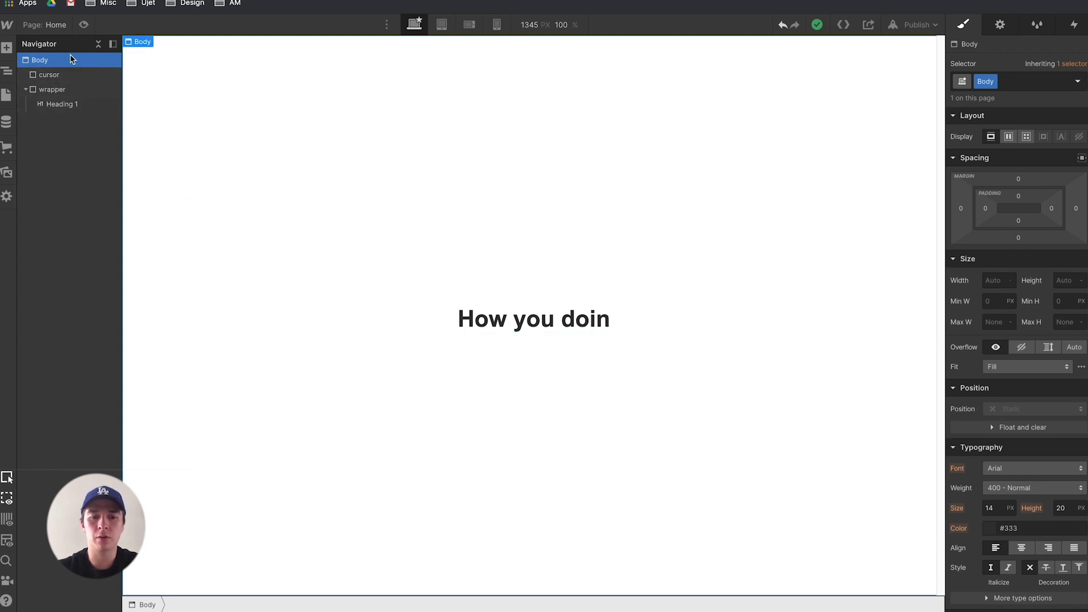
Add a div block to the page and move it out of the wrapper, between the cursor div and the wrapper.
left_click(6, 48)
left_click_drag(45, 265, 143, 146)
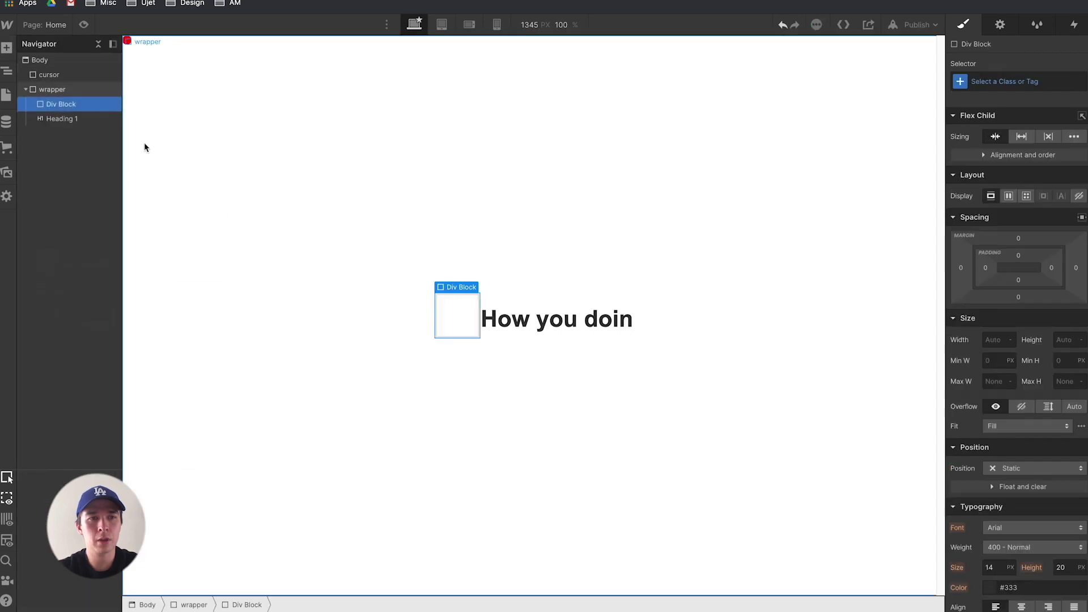
left_click_drag(63, 106, 59, 90)
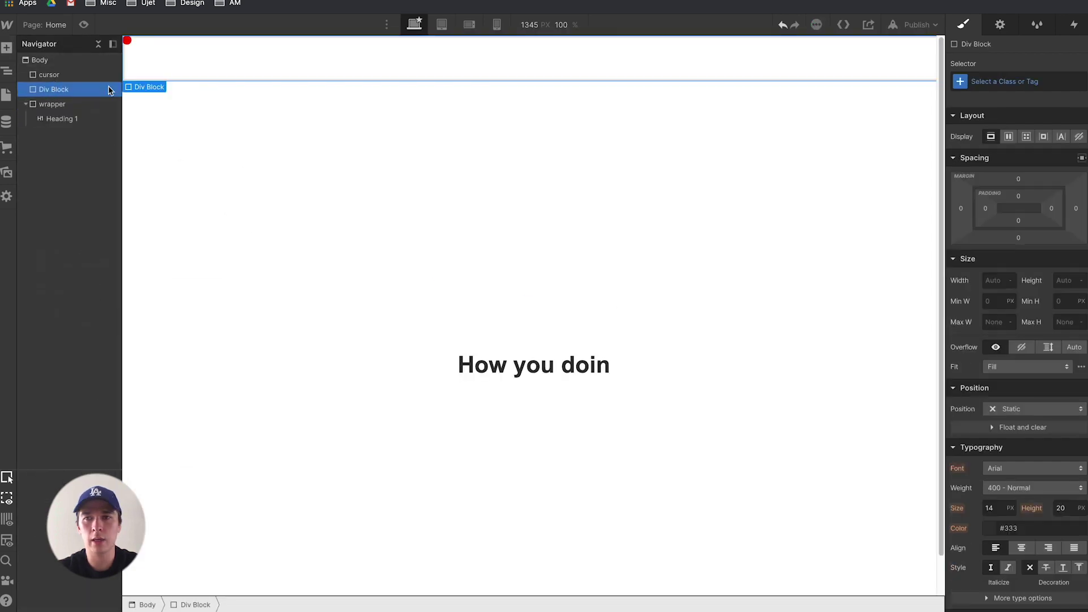
Give the new div block the class cursor-gif.
left_click(1014, 74)
type("curor")
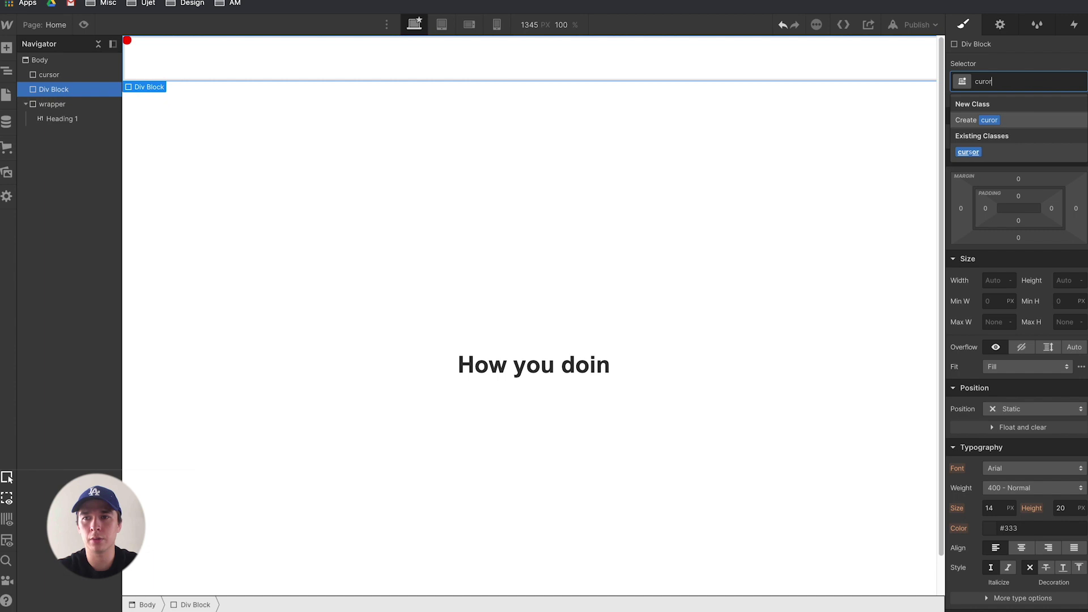
key("BackSpace")
key("BackSpace")
type("sor-d")
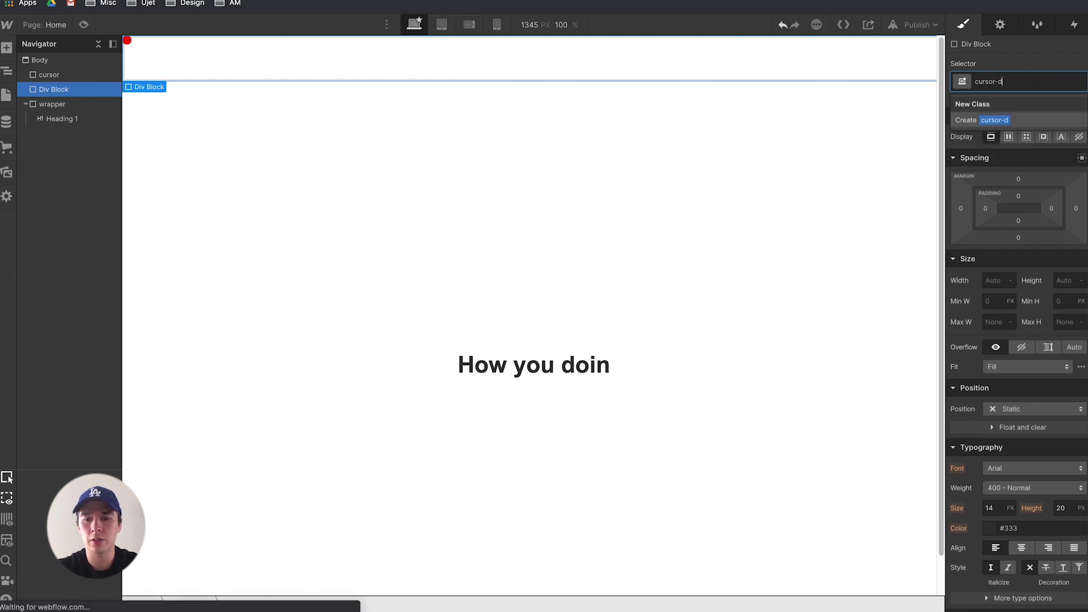
key("Return")
Set the cursor-gif div to 150 px wide and 100 px high with Absolute positioning.
left_click(996, 280)
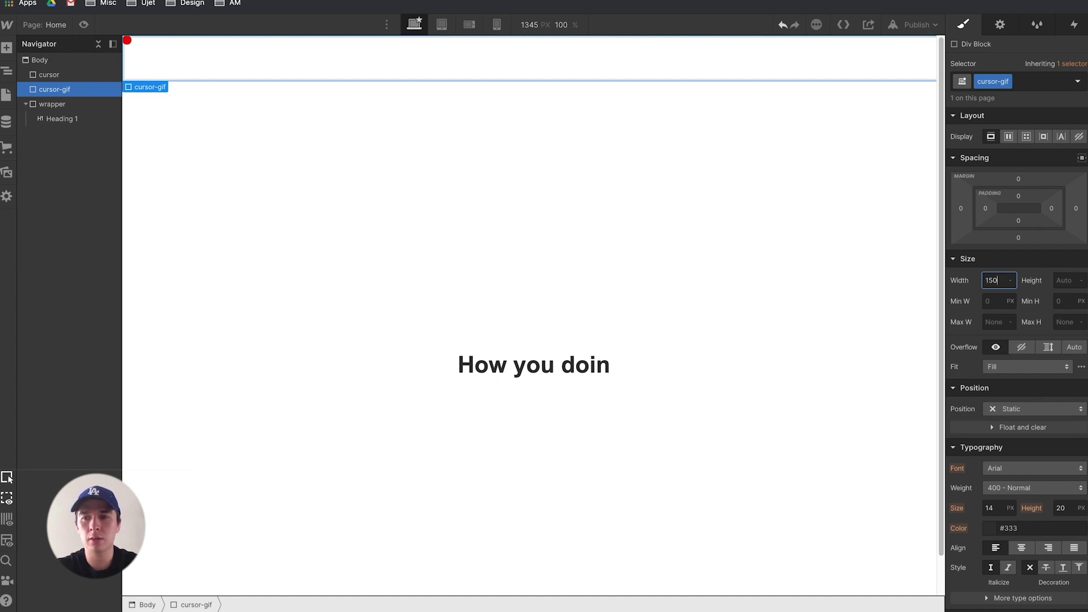
key("Tab")
key("Return")
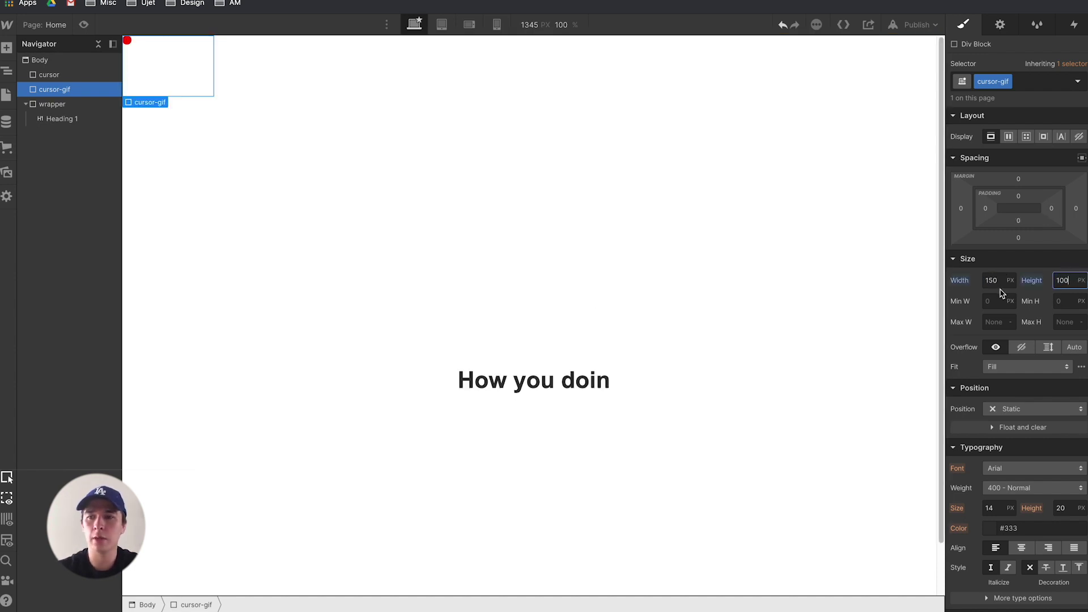
scroll(1015, 418, "down", 3)
left_click(1017, 333)
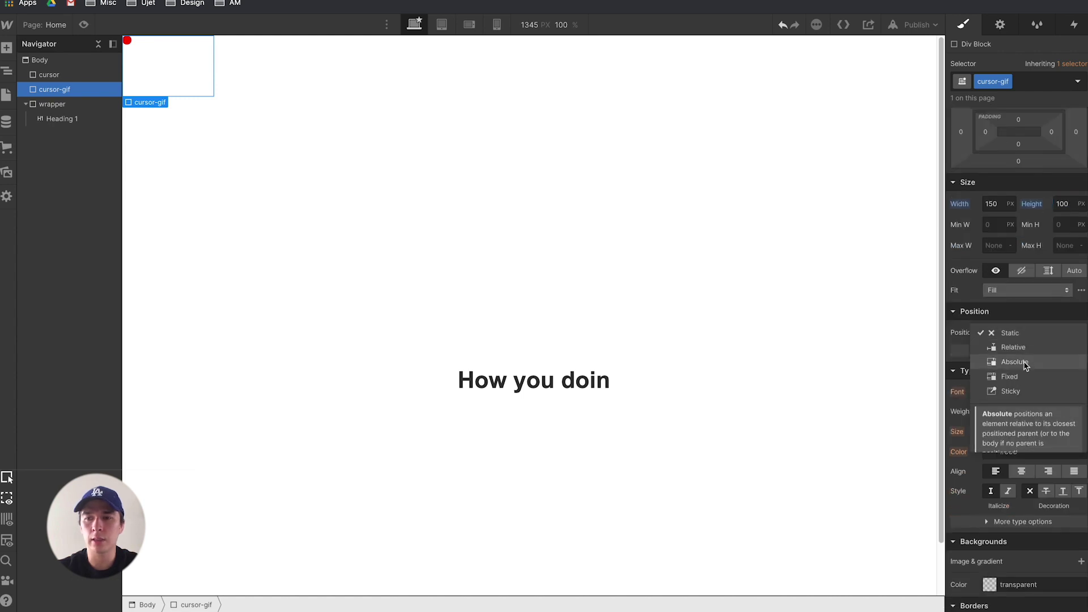
left_click(1025, 362)
Give the cursor-gif div the background image giphy (1).gif with its size set to Cover.
scroll(1005, 412, "down", 10)
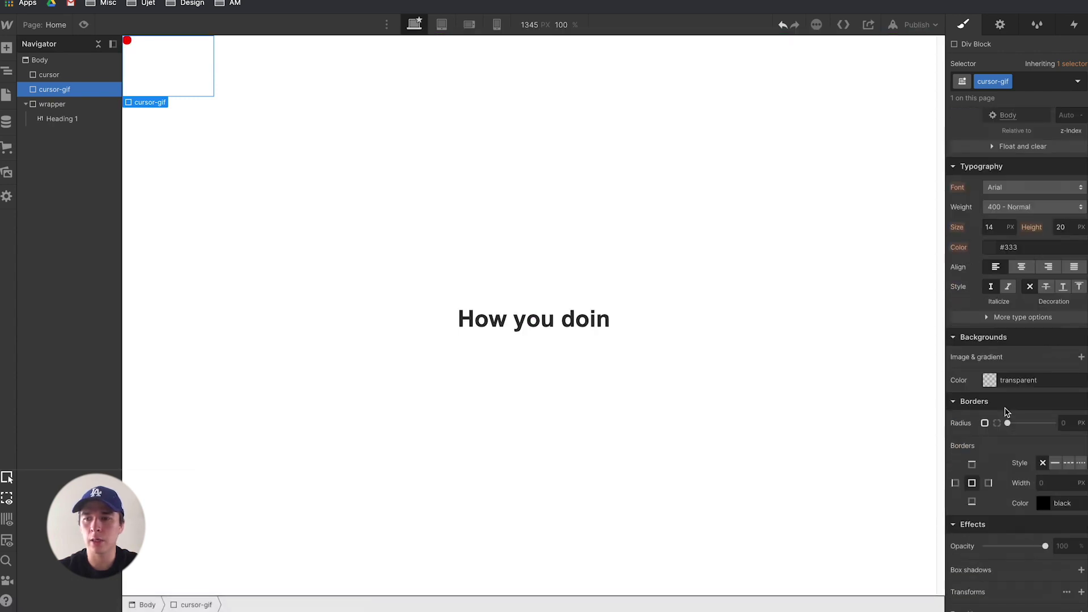
left_click(1081, 358)
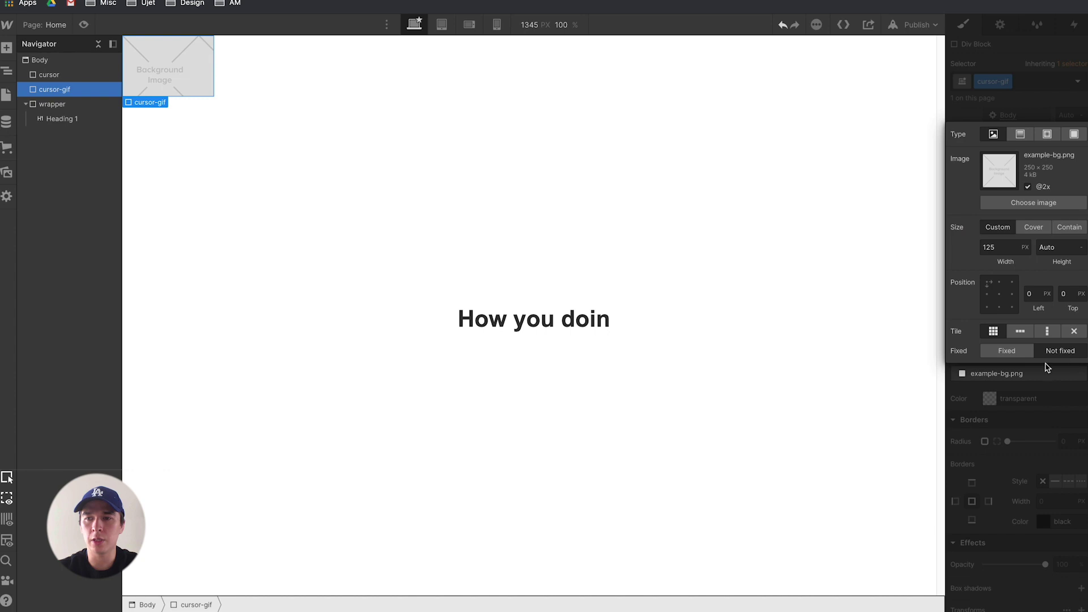
left_click(1035, 204)
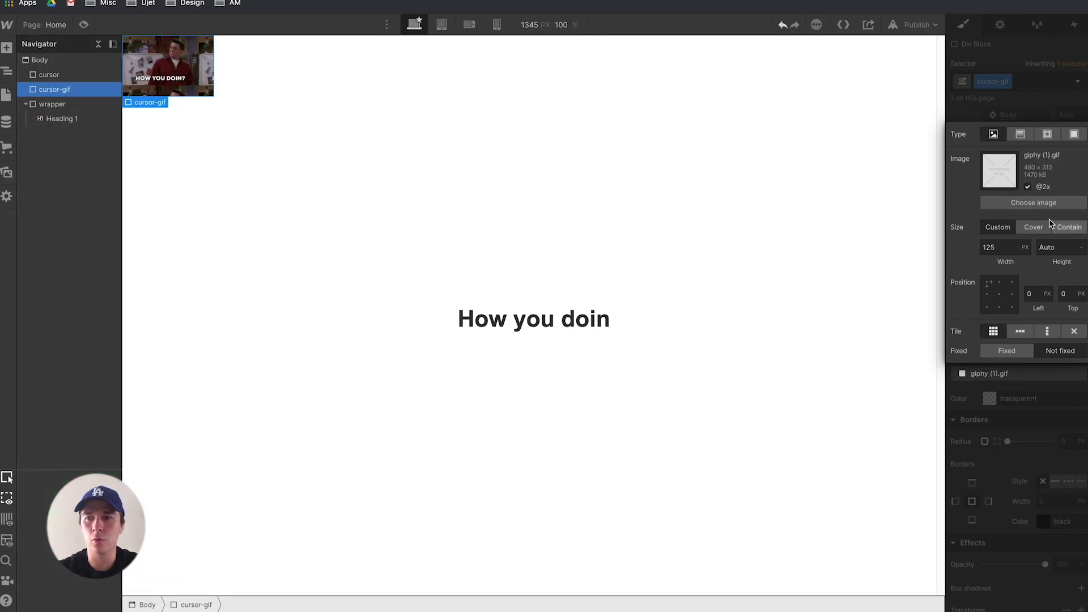
left_click(1034, 226)
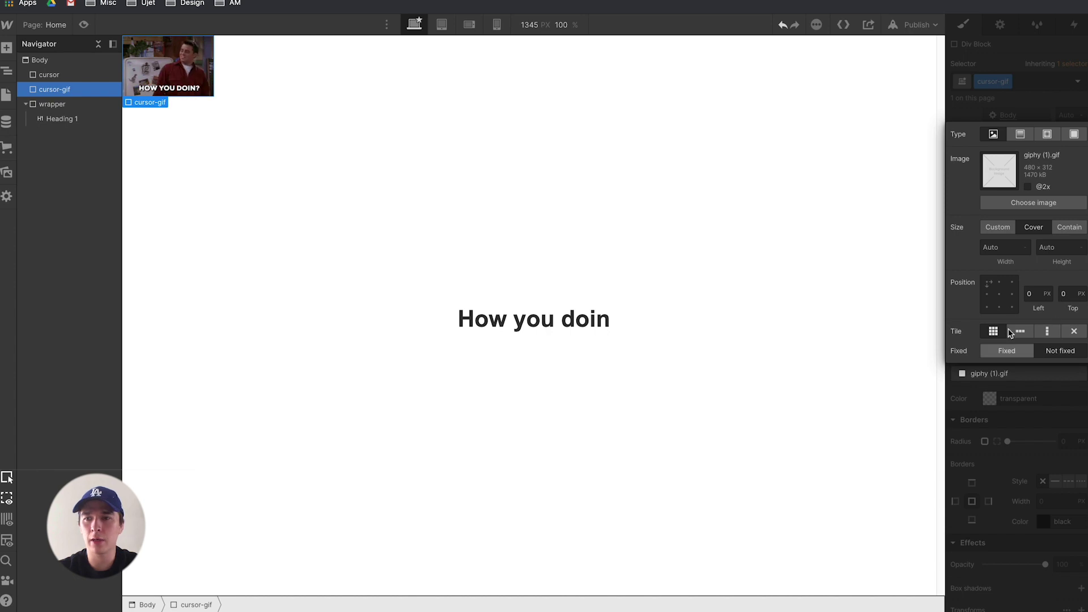
left_click(993, 455)
left_click(207, 70)
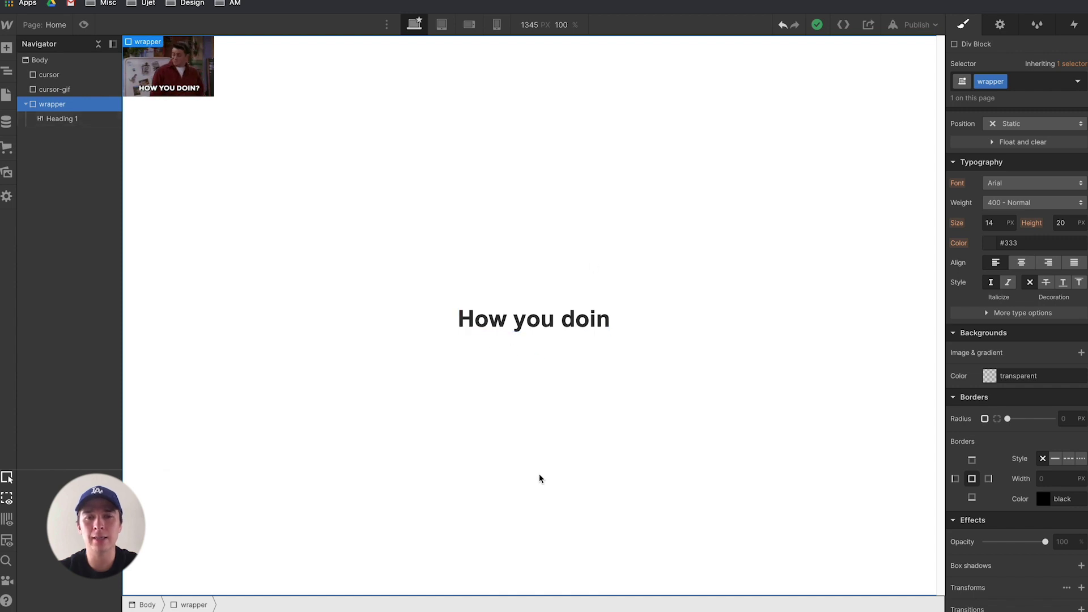
Add a Mouse hover trigger to the "How you doin" heading and set its On hover action to Start an animation.
left_click(551, 329)
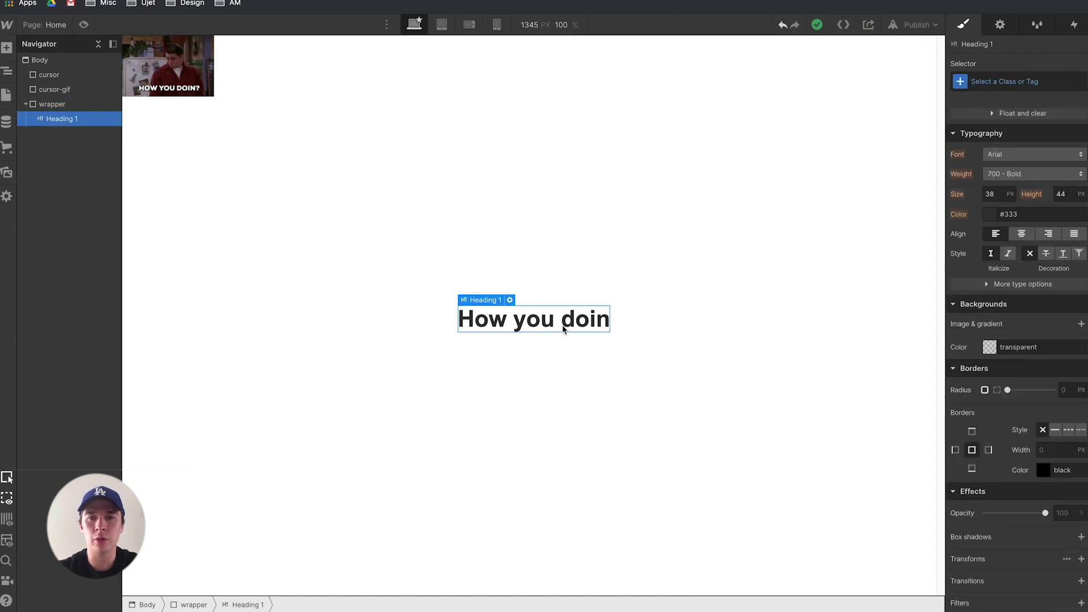
left_click(1074, 24)
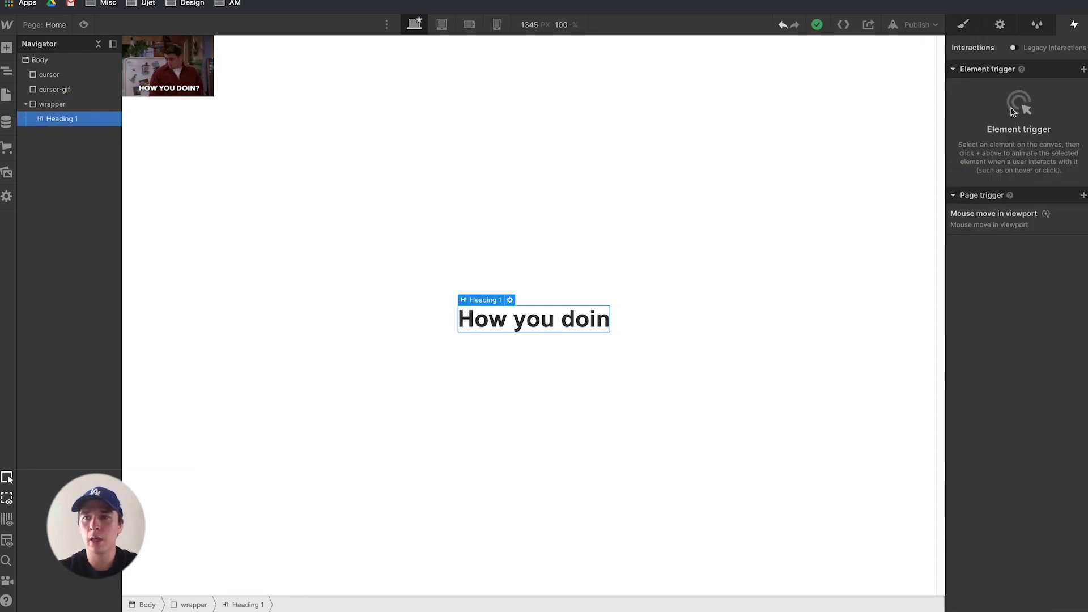
left_click(1083, 70)
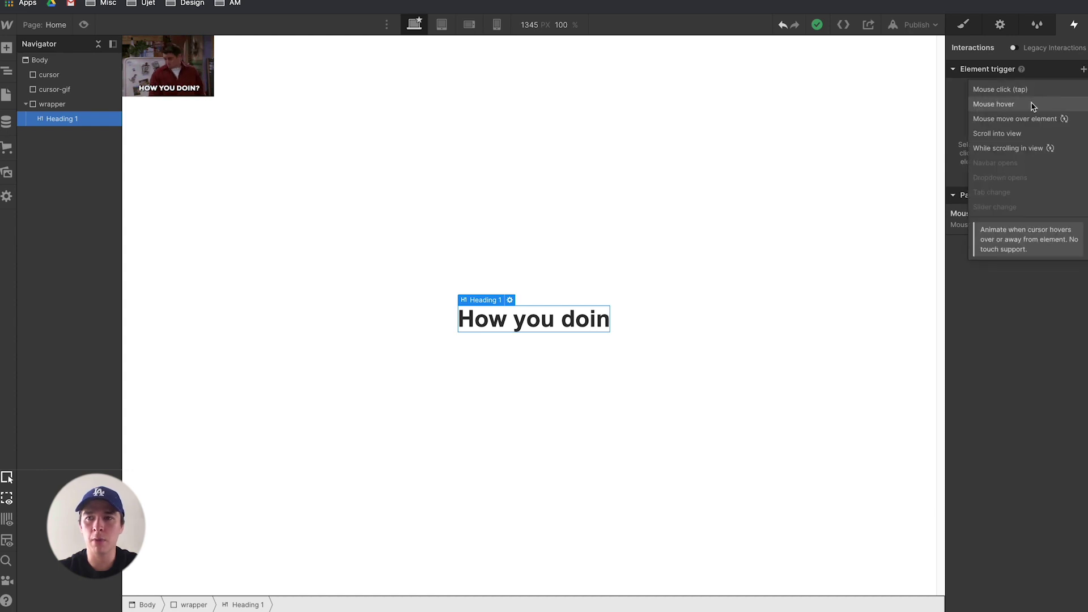
left_click(1033, 102)
left_click(1022, 134)
left_click(1023, 164)
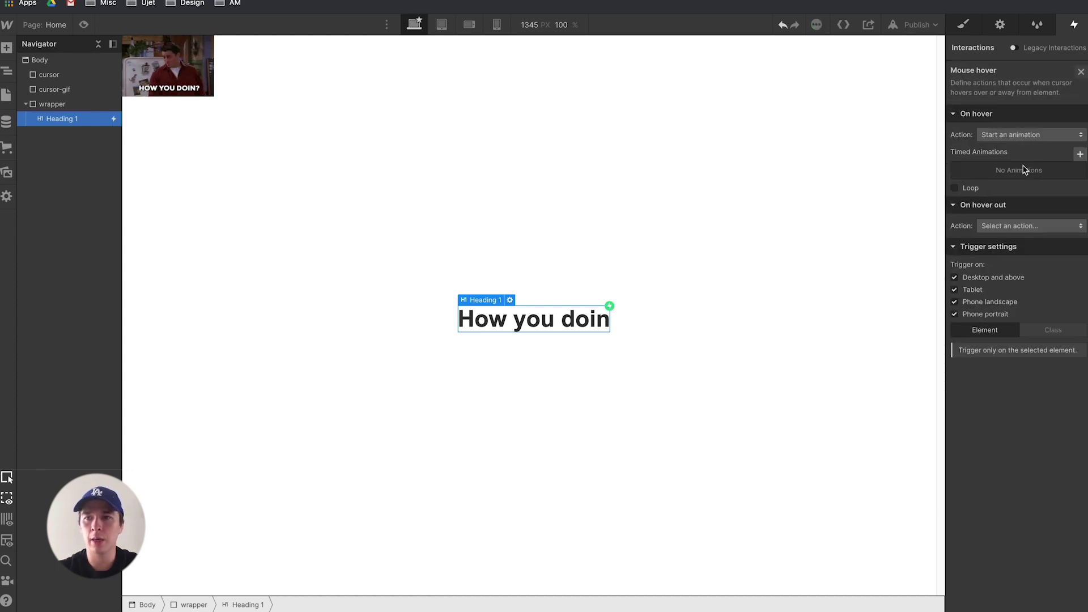
Create a timed animation for the heading's hover action, named "how you doin h/l".
left_click(1081, 154)
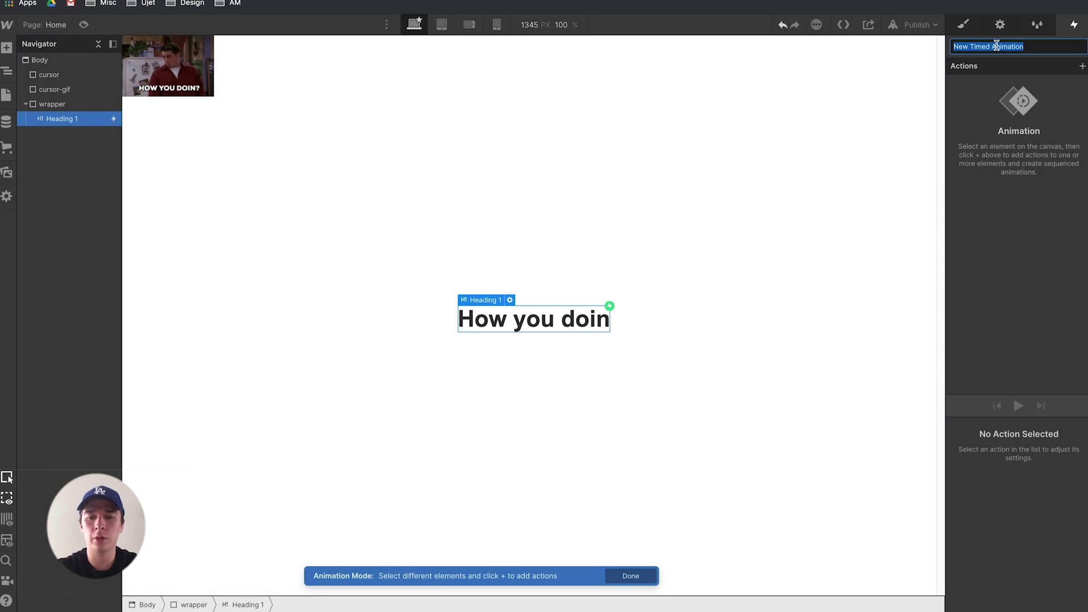
type("Mo")
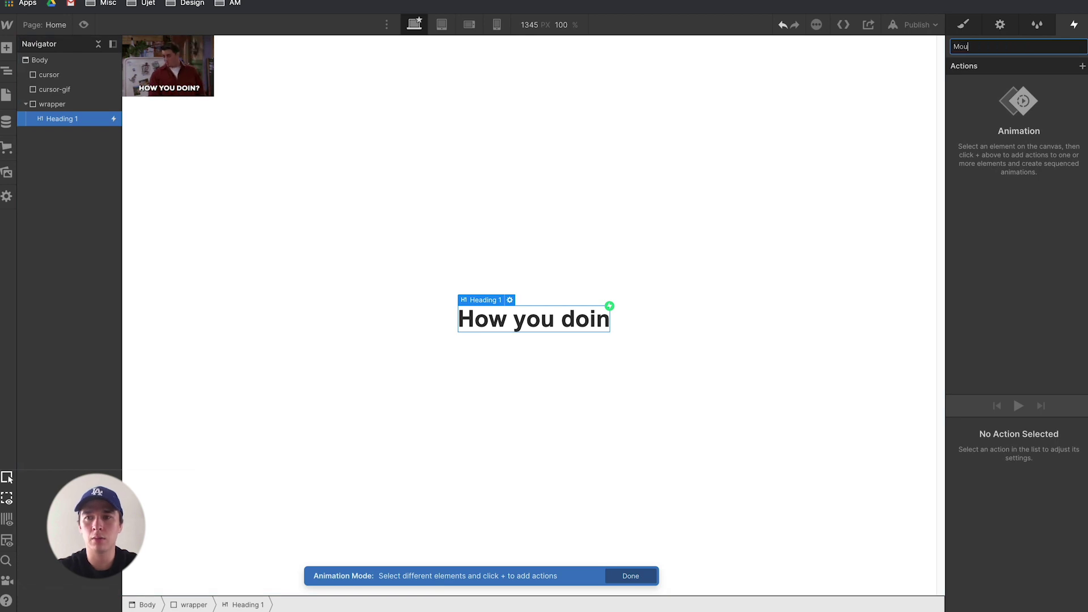
key("BackSpace")
key("BackSpace")
type("how you doin h/l")
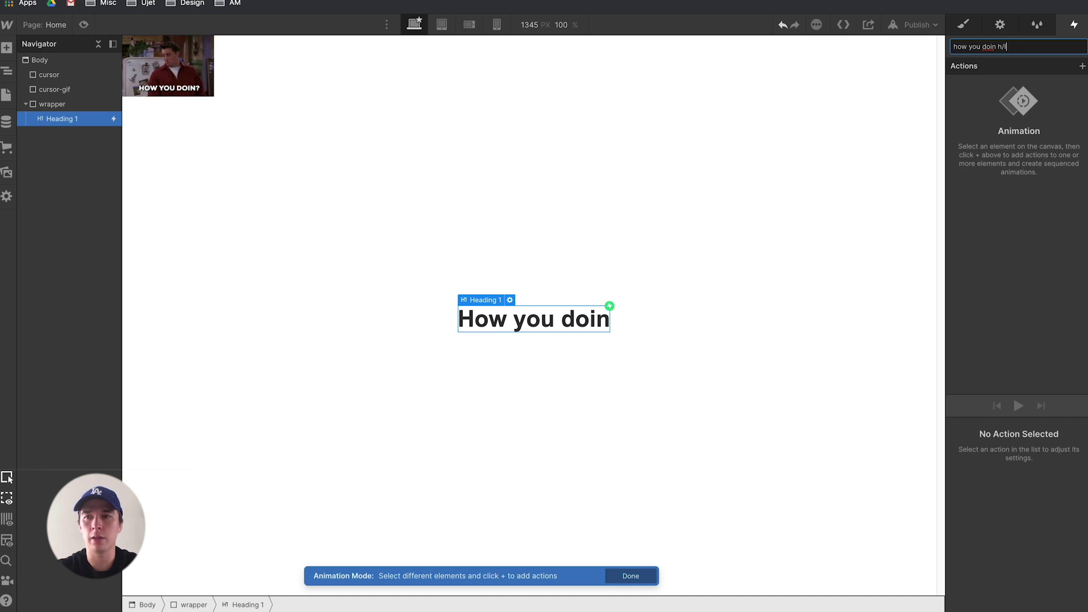
key("Return")
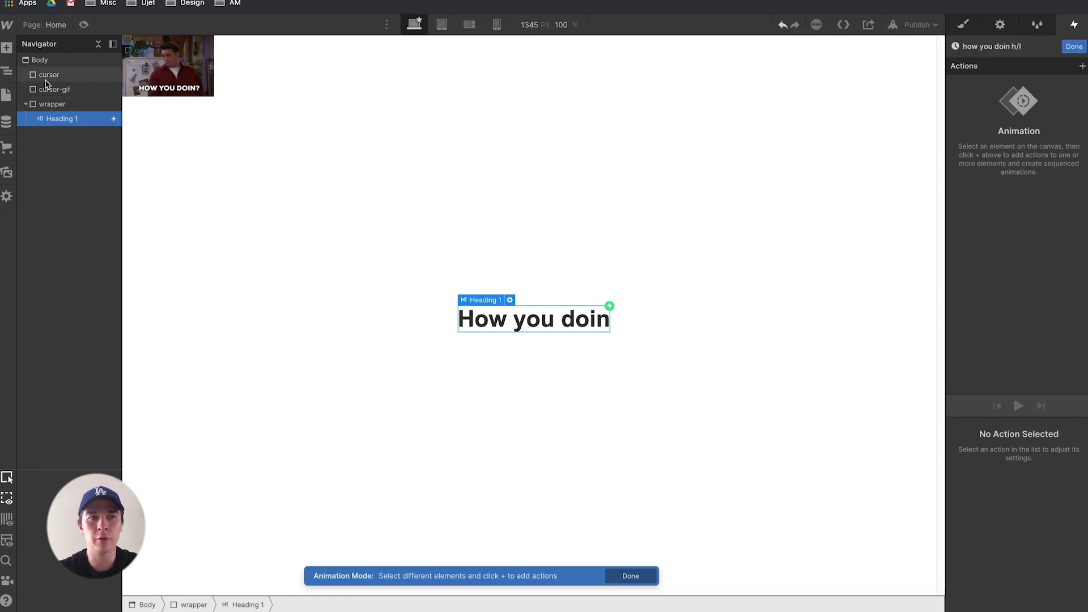
Add a Hide/Show action for cursor-gif with display None, set as the initial state.
left_click(72, 92)
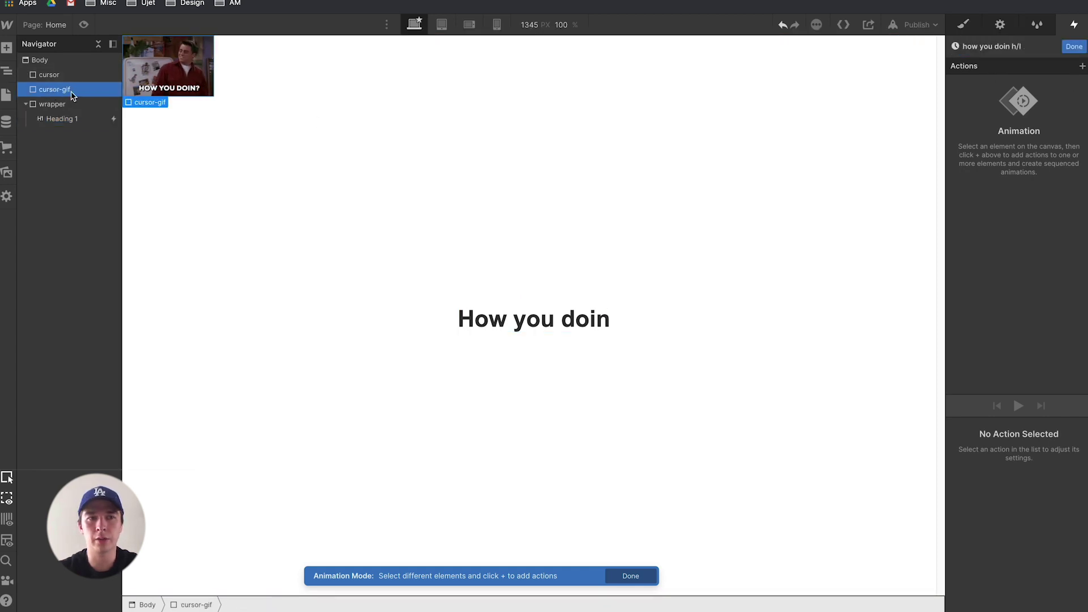
left_click(1081, 67)
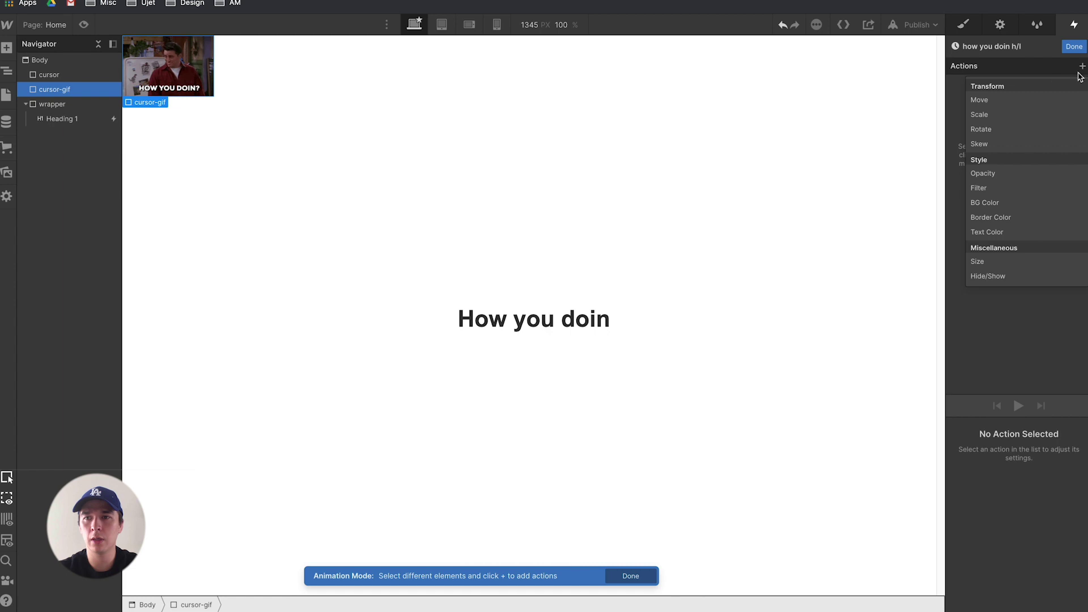
left_click(1007, 277)
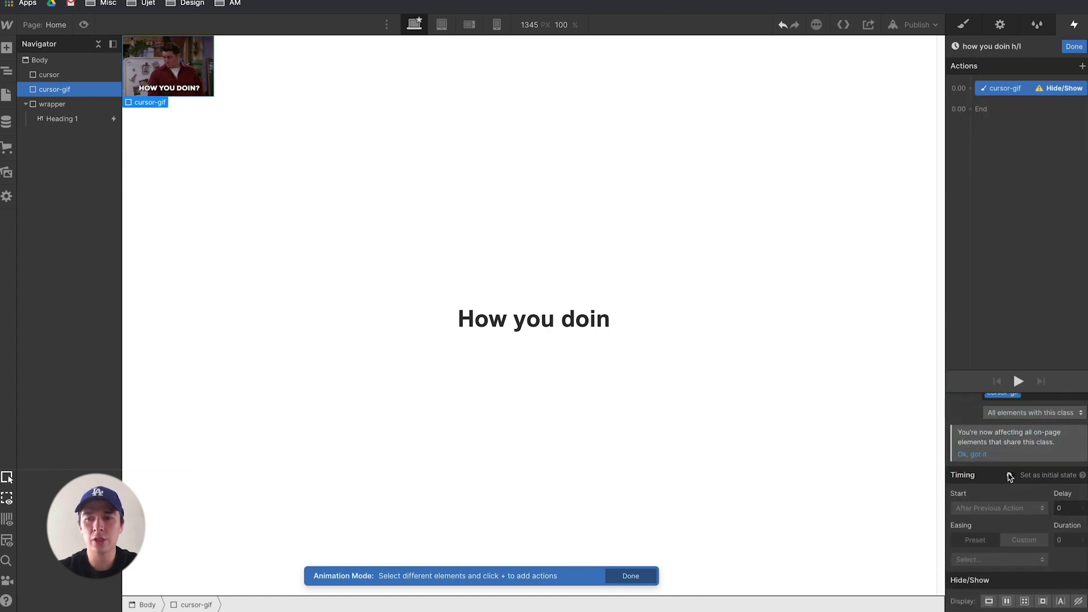
left_click(1010, 475)
left_click(1079, 571)
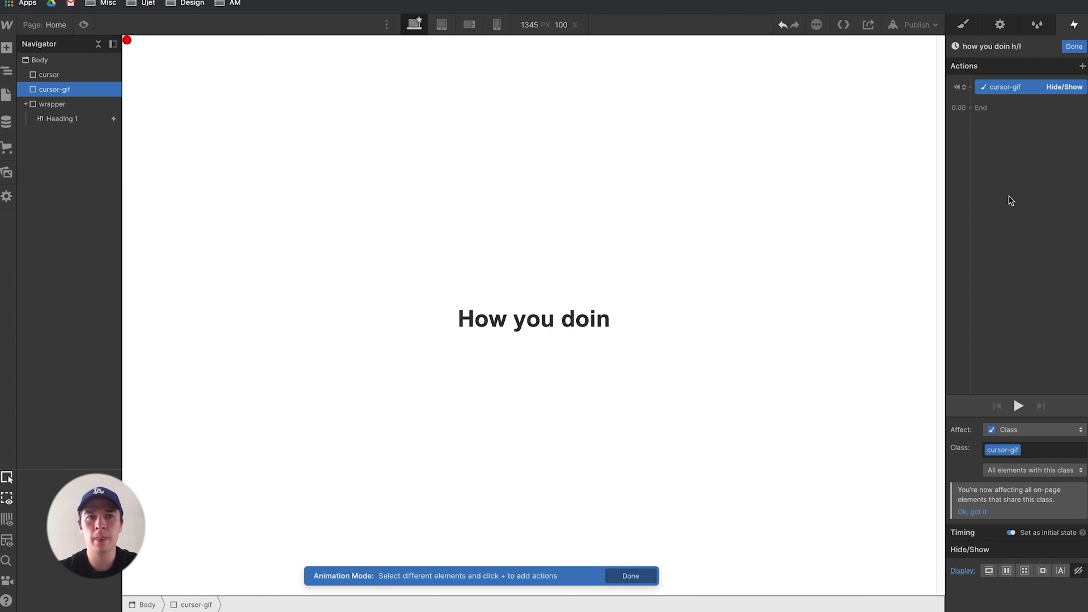
Add a second Hide/Show action that displays cursor-gif as Block, and finish the hover-in animation.
left_click(975, 109)
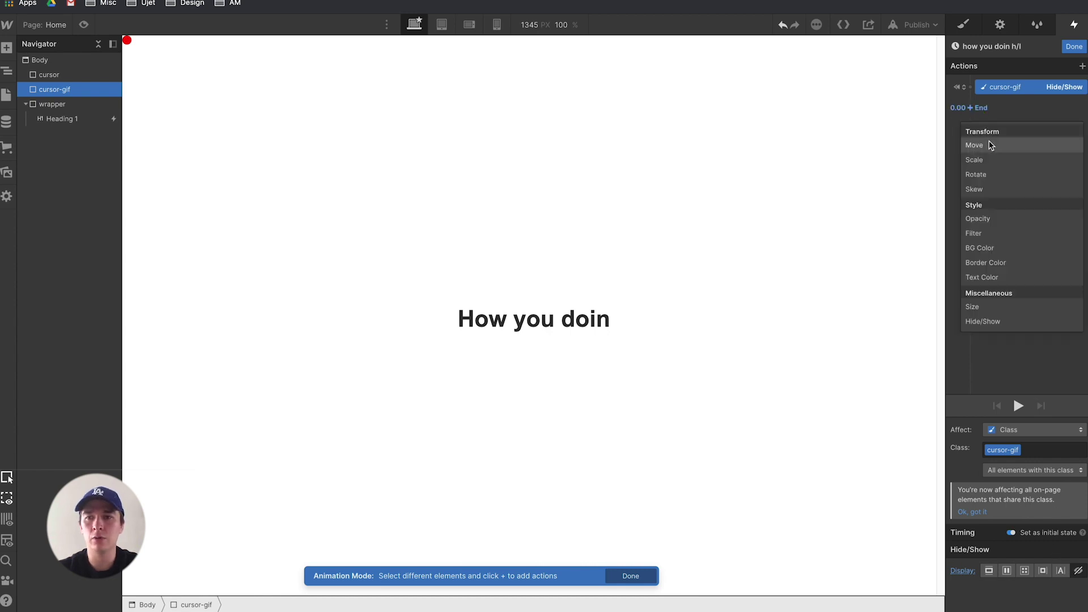
left_click(993, 322)
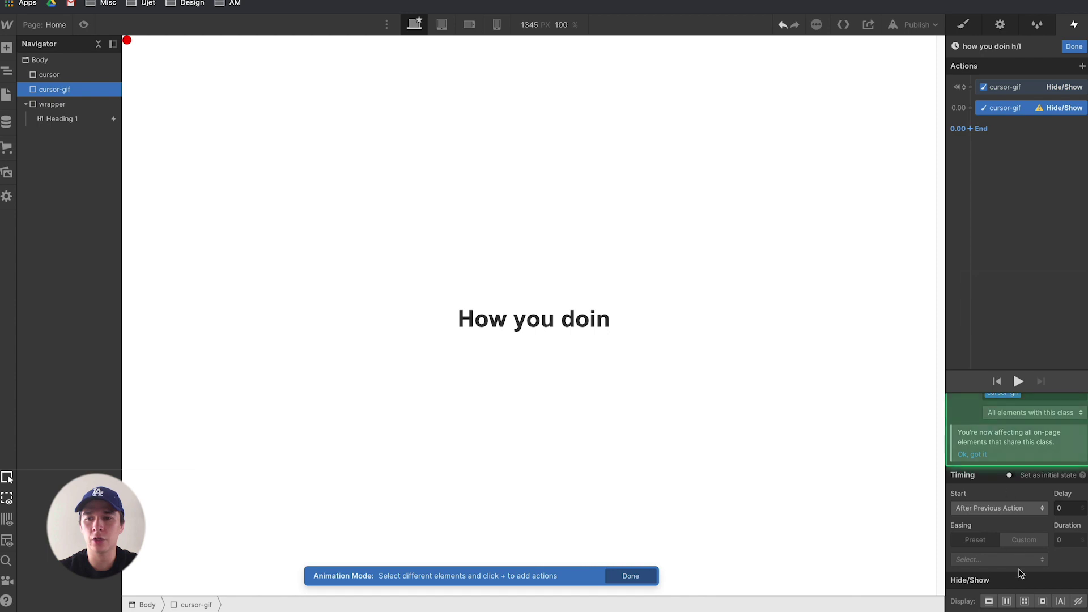
left_click(989, 600)
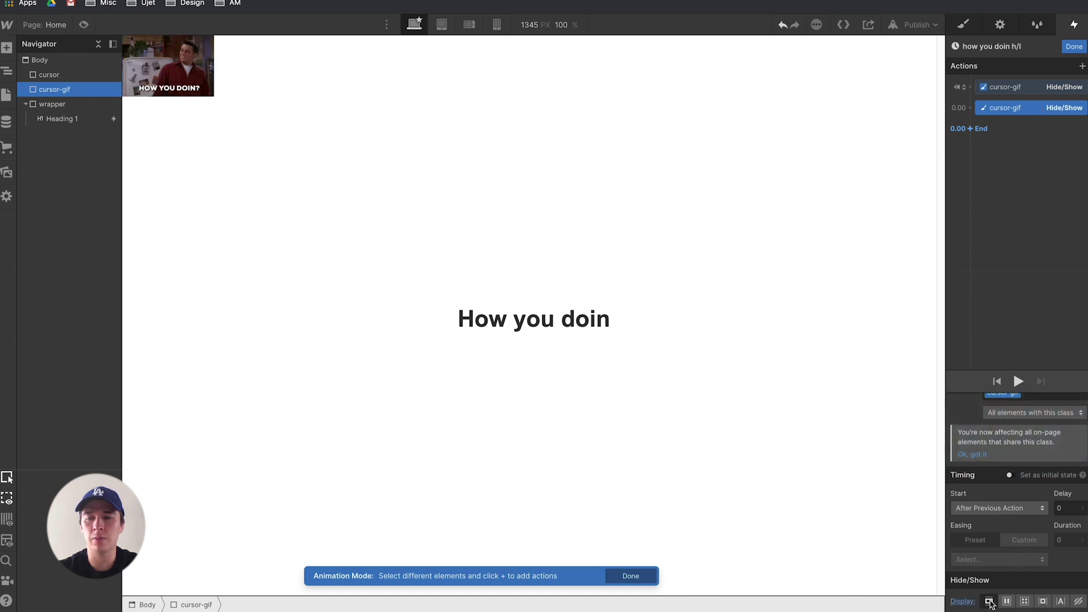
left_click(1079, 47)
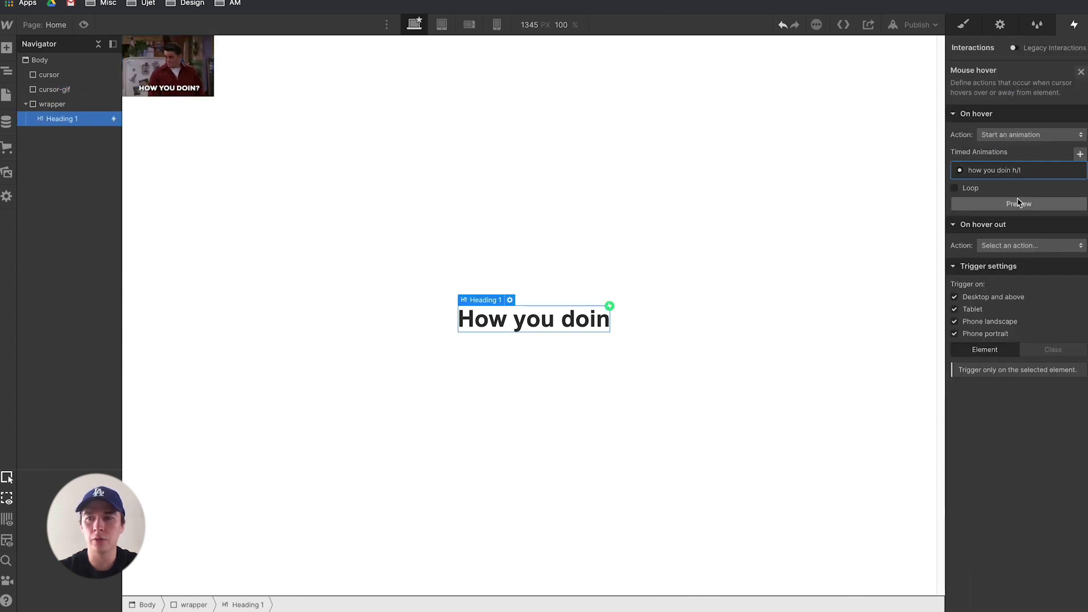
Set the heading's On hover out action to Start an animation, with a timed animation named "how you doin h/o".
left_click(1042, 248)
left_click(1038, 276)
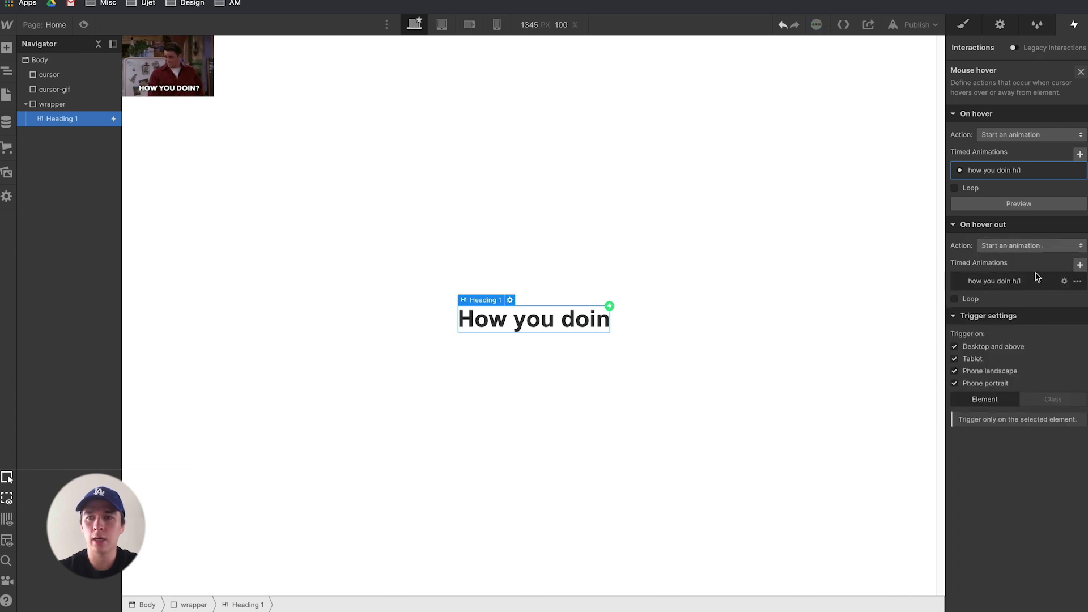
left_click(1080, 265)
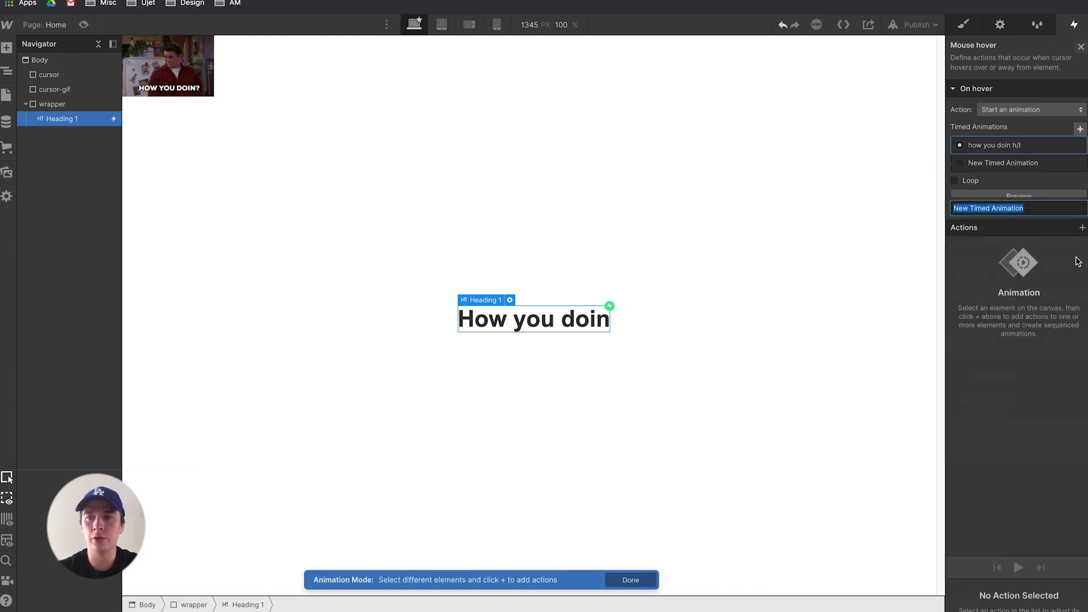
type("how you")
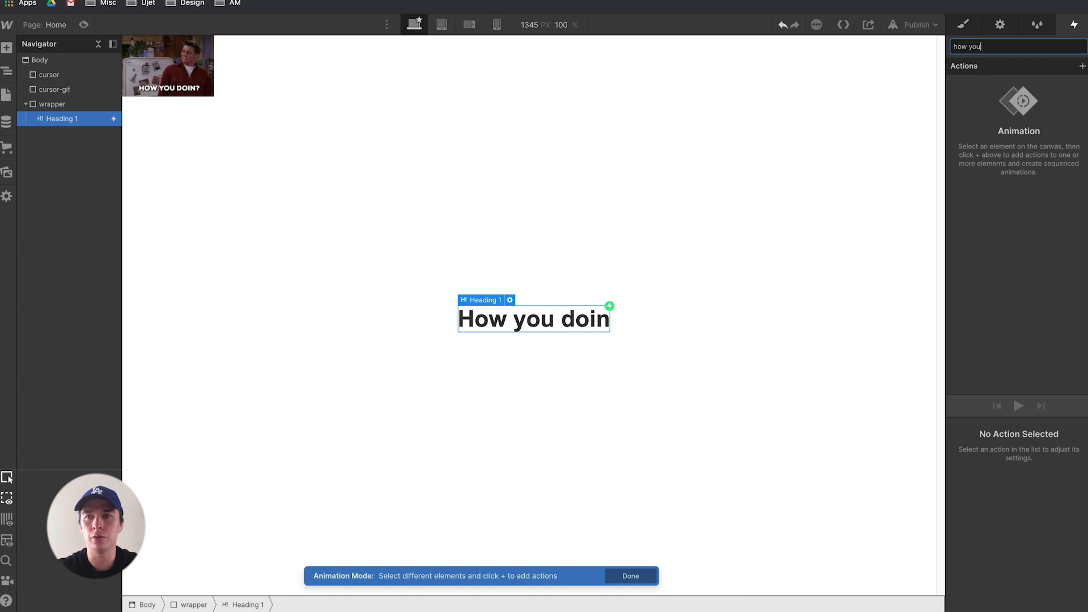
type(" doin h/o")
key("Return")
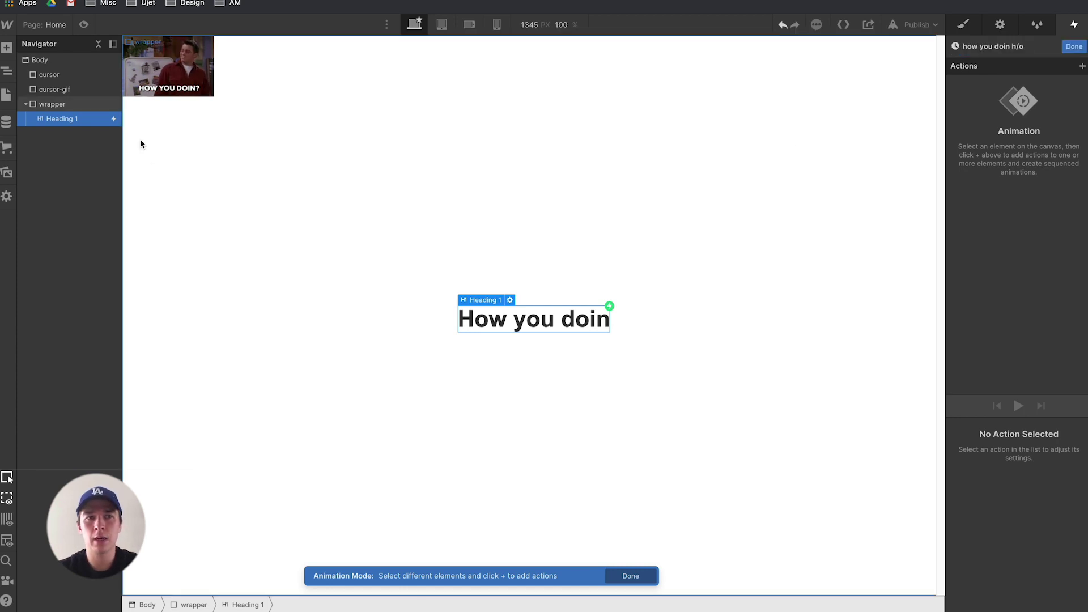
Add a Hide/Show action that sets cursor-gif to display None, and finish the hover-out animation.
left_click(66, 91)
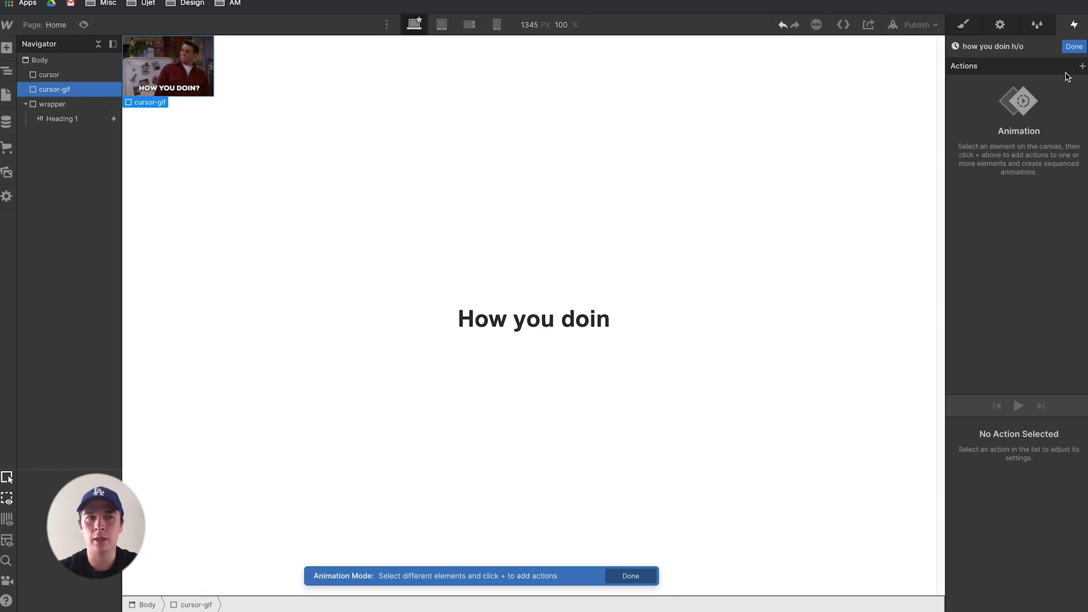
left_click(1081, 66)
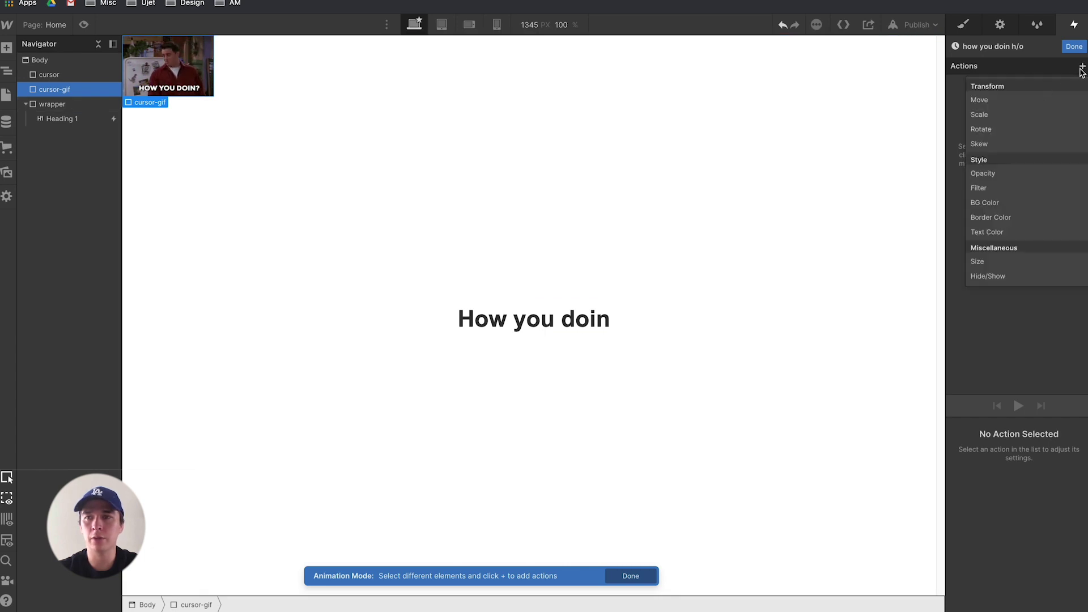
left_click(982, 281)
scroll(1048, 538, "down", 1)
left_click(1078, 601)
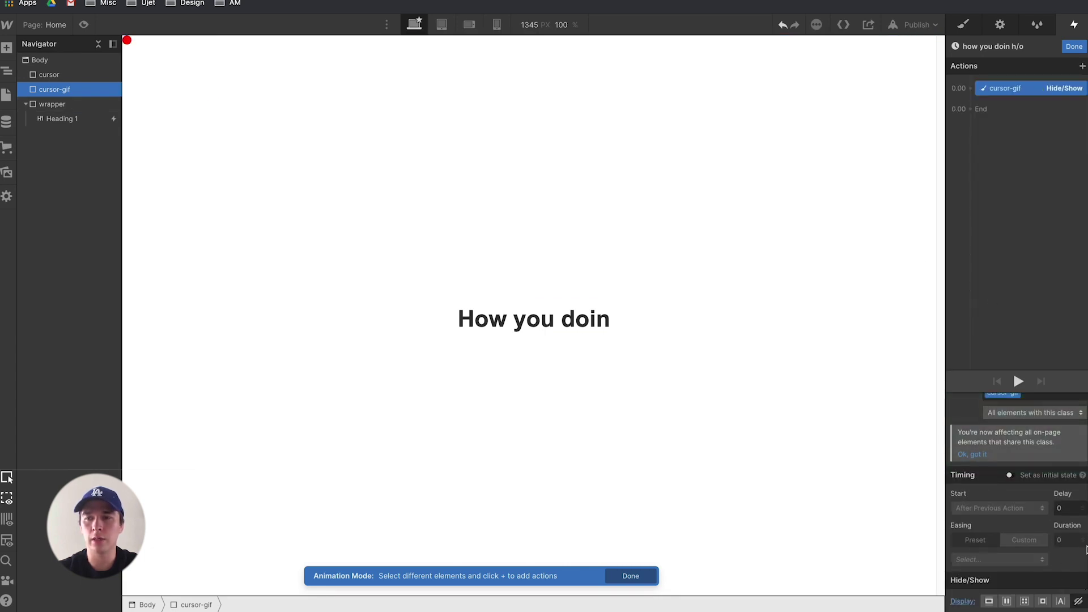
left_click(1072, 48)
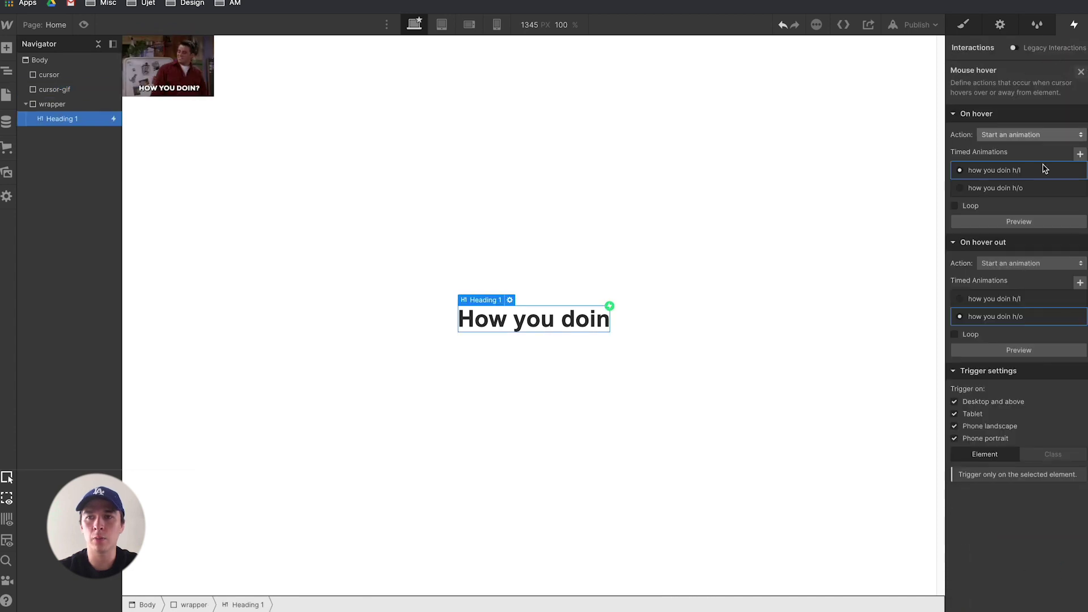
In the page's Mouse move in viewport animation, duplicate the 0% Mouse X cursor move and retarget the copy to cursor-gif.
left_click(970, 29)
left_click(1073, 26)
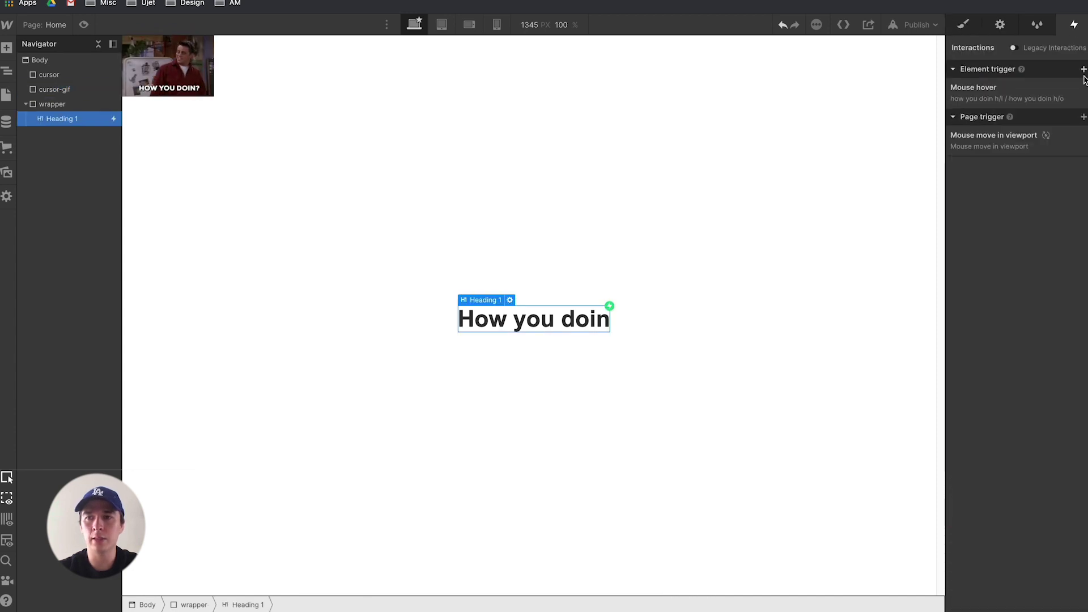
left_click(1000, 142)
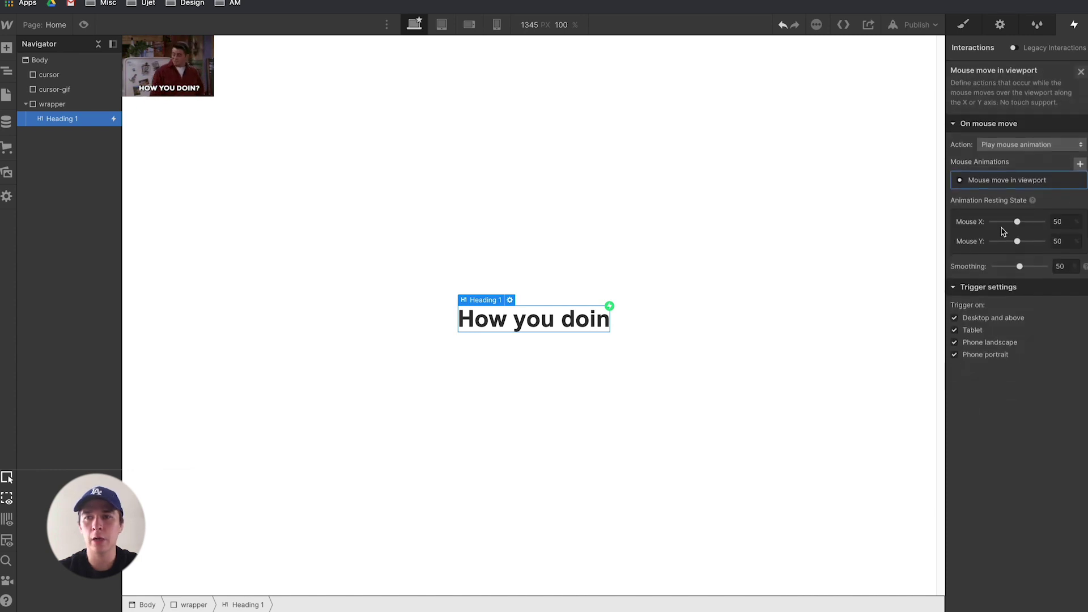
left_click(1006, 181)
left_click(1020, 88)
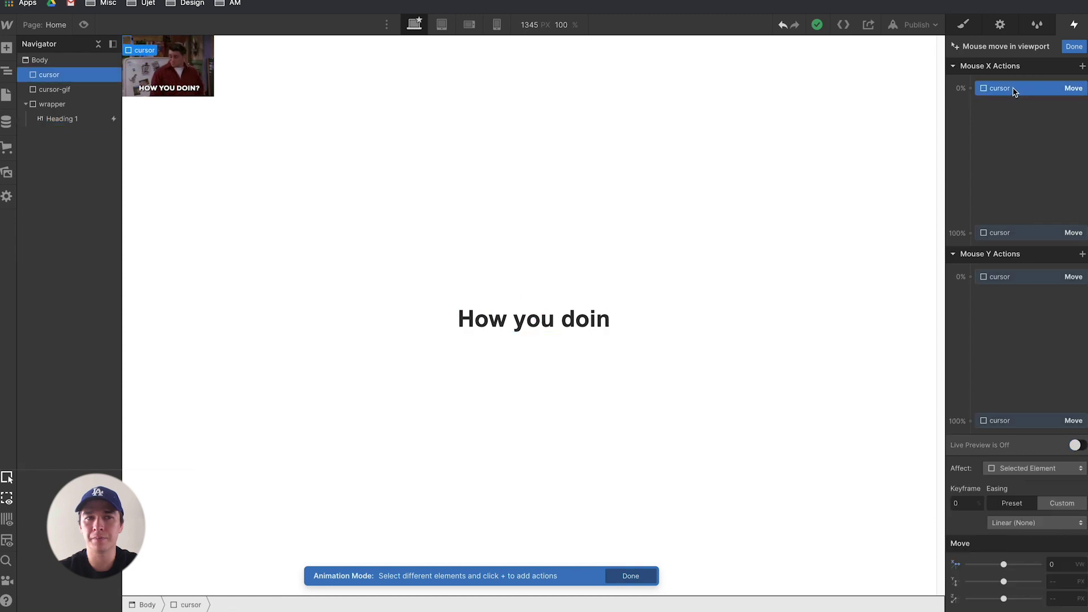
right_click(997, 91)
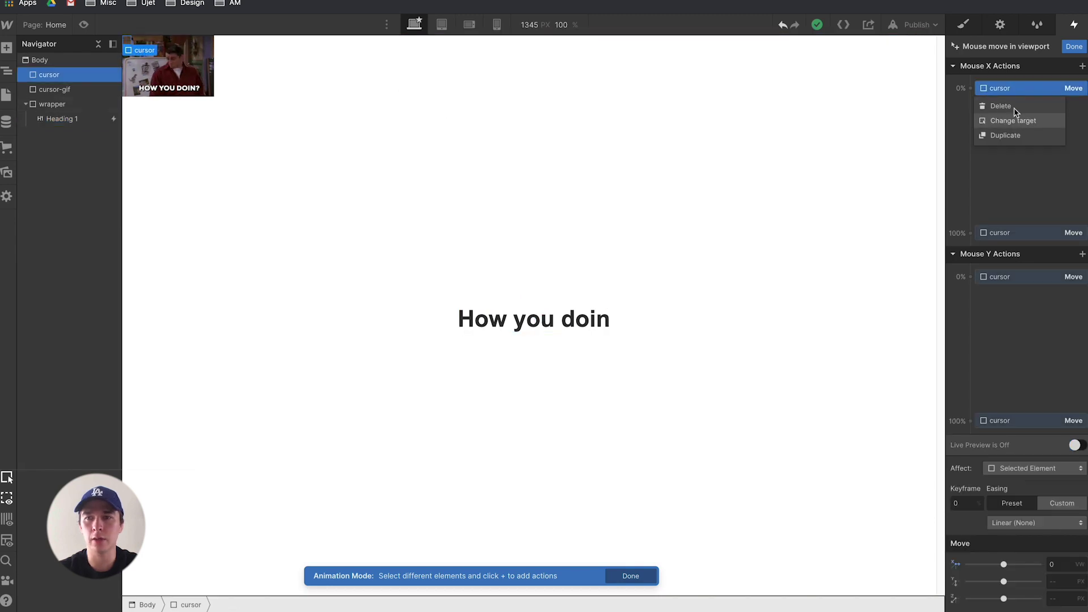
left_click(1012, 93)
right_click(1011, 94)
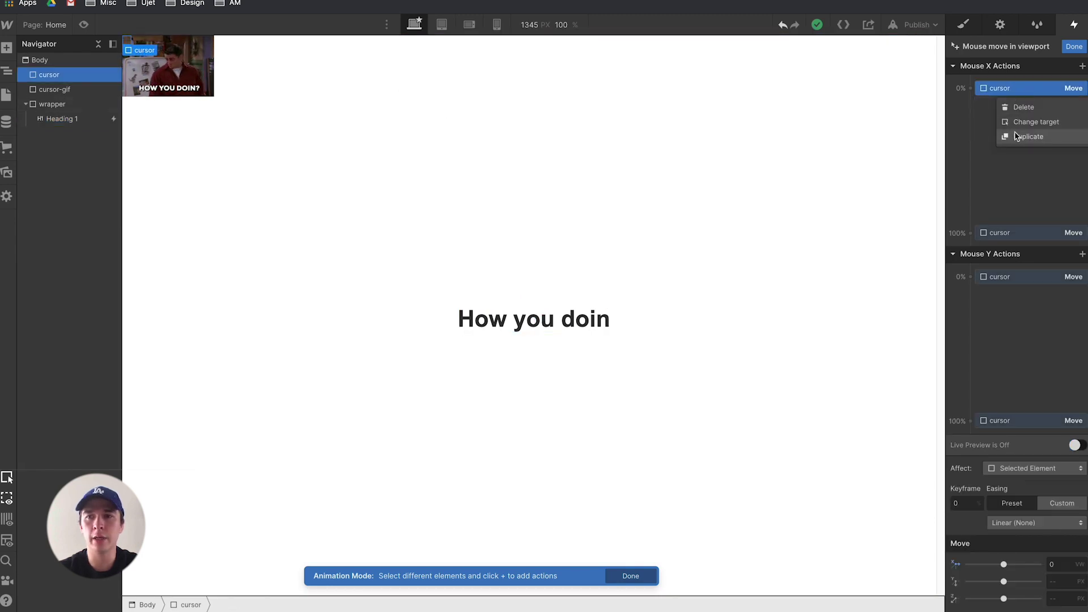
left_click(1002, 136)
right_click(1005, 106)
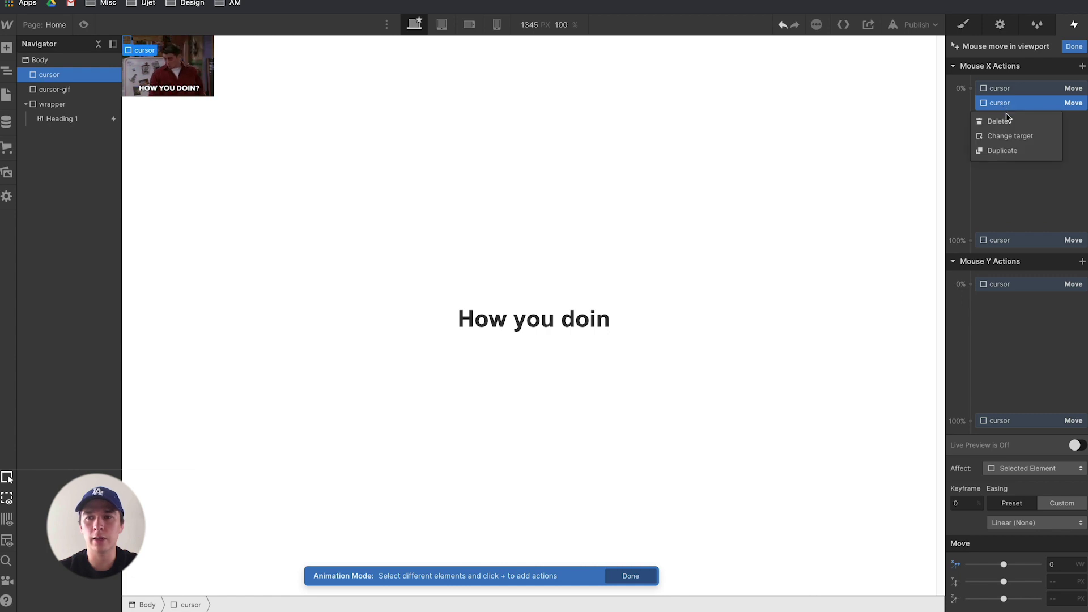
left_click(1008, 136)
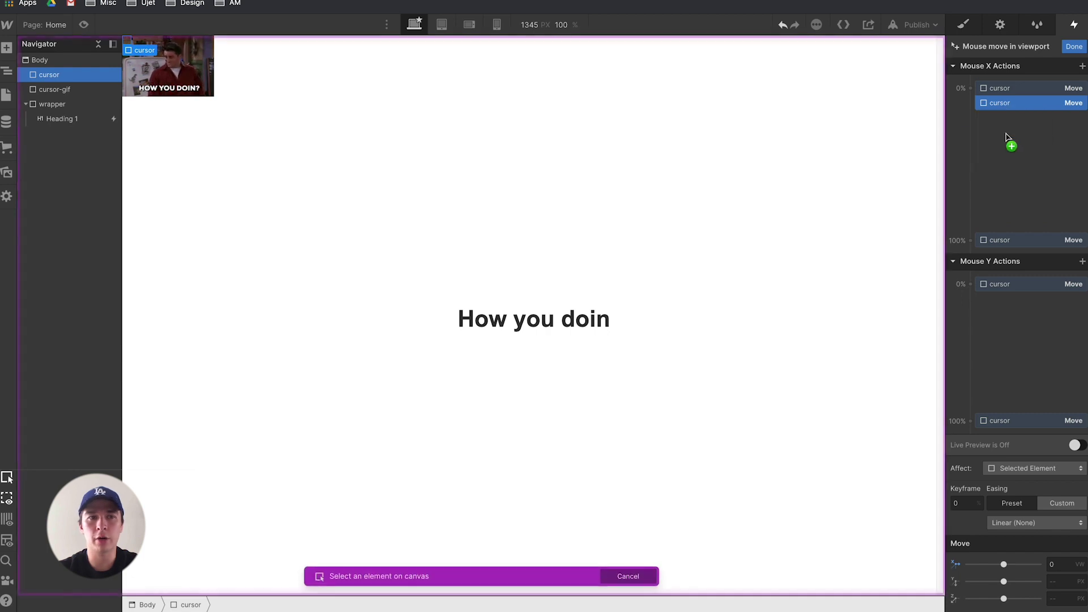
left_click(58, 91)
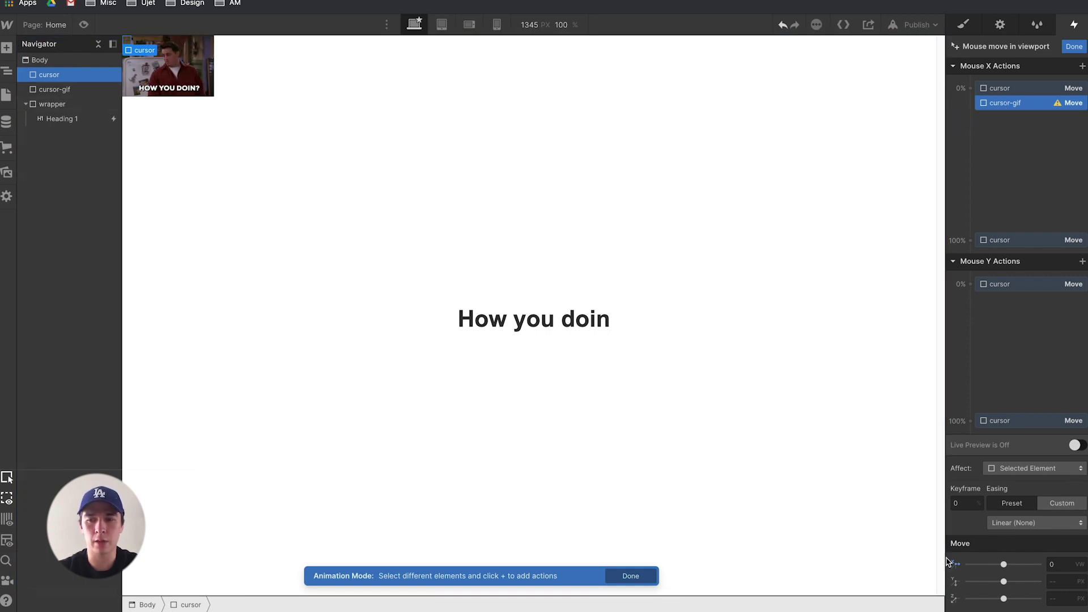
Duplicate the 100% Mouse X cursor move and retarget the copy to cursor-gif.
left_click(1008, 241)
right_click(1009, 242)
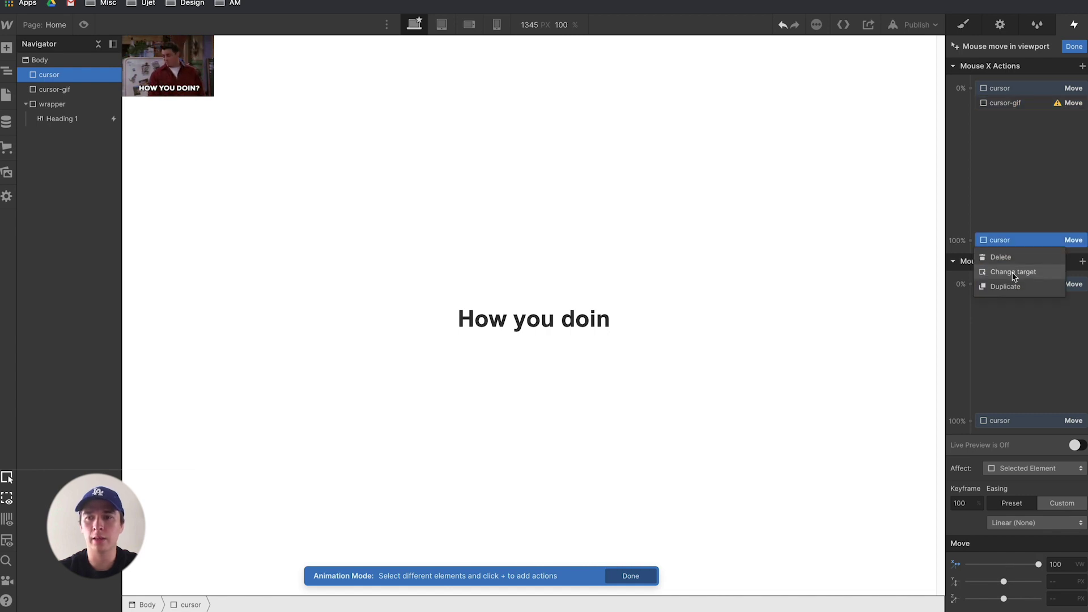
left_click(1005, 287)
right_click(1008, 248)
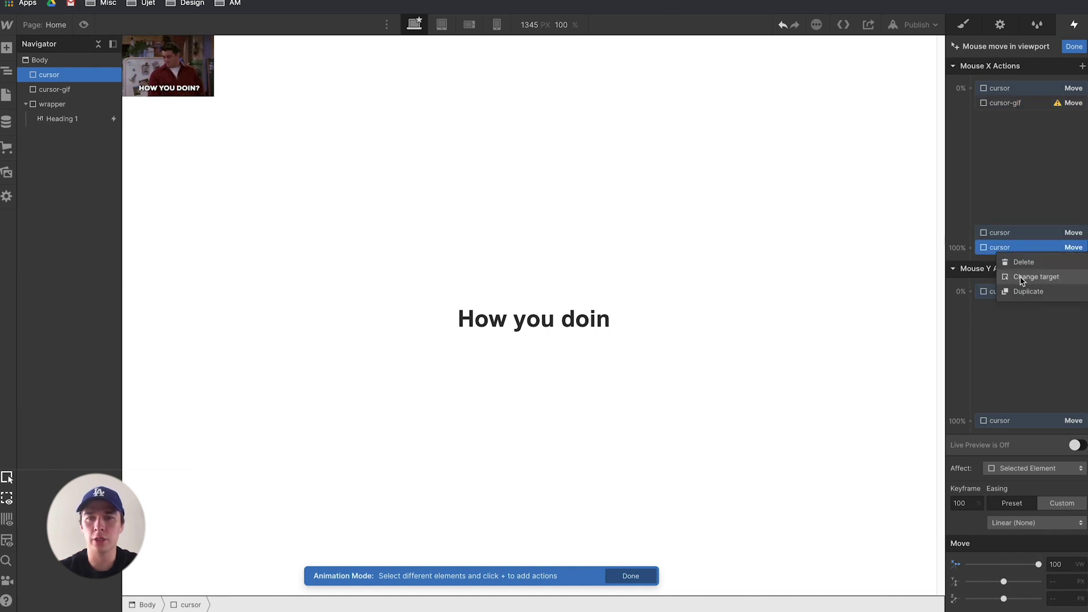
left_click(1013, 279)
left_click(74, 89)
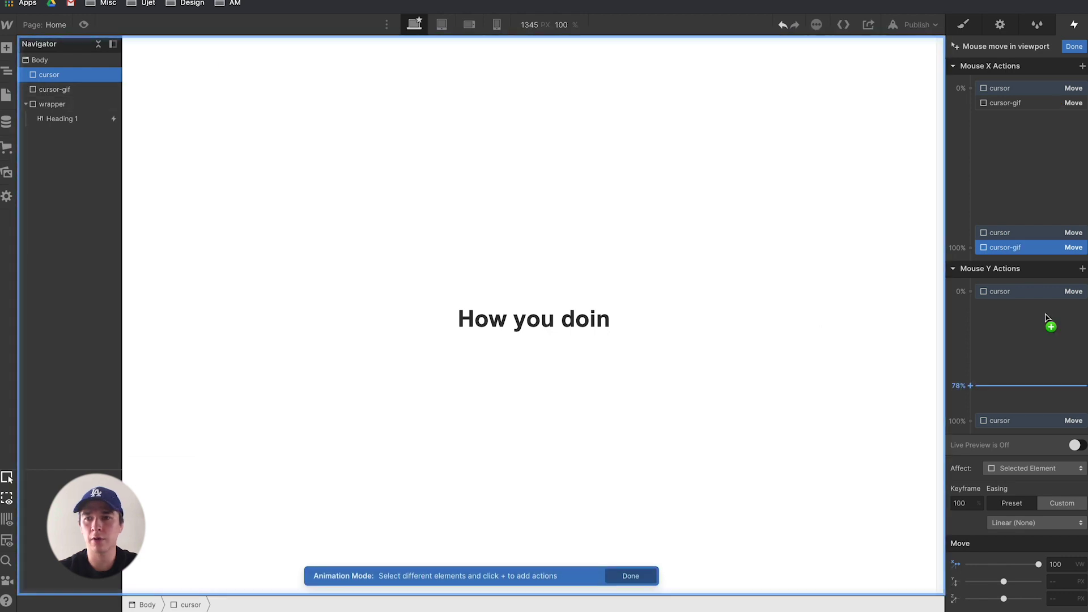
Duplicate the 0% Mouse Y cursor move and retarget the copy to cursor-gif.
left_click(1012, 292)
right_click(1012, 292)
left_click(1023, 335)
right_click(1015, 303)
left_click(1031, 328)
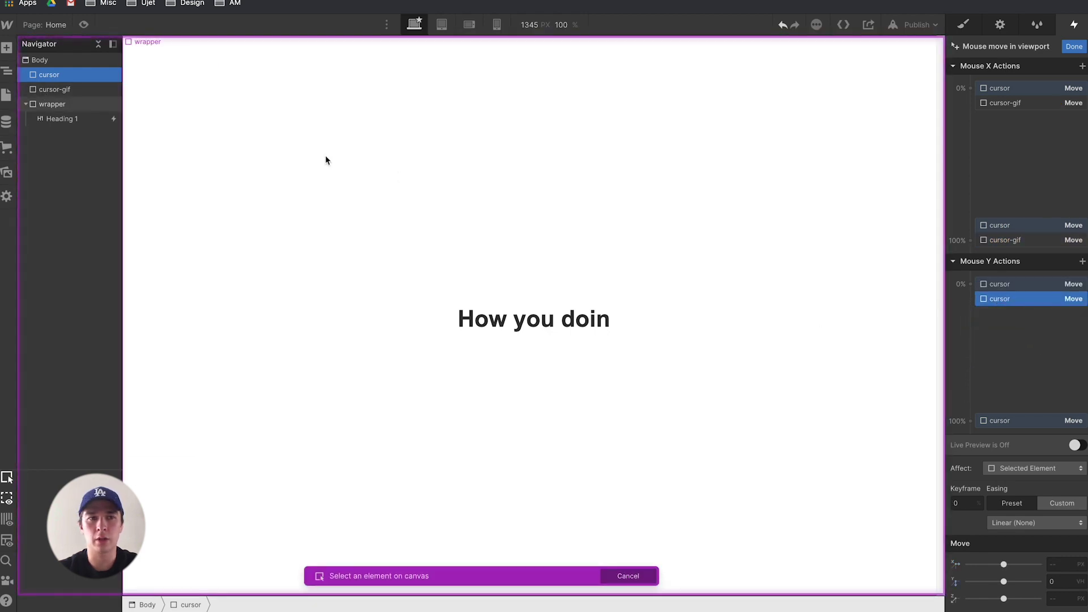
left_click(66, 93)
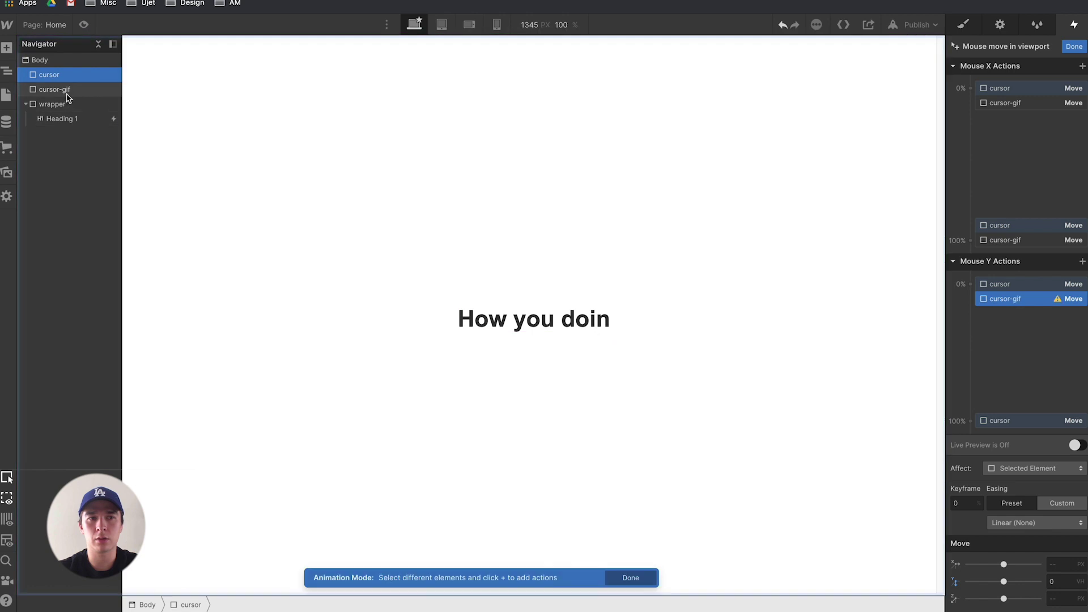
Duplicate the 100% Mouse Y cursor move, retarget the copy to cursor-gif, and finish editing the animation.
right_click(1012, 422)
left_click(1008, 464)
right_click(1027, 422)
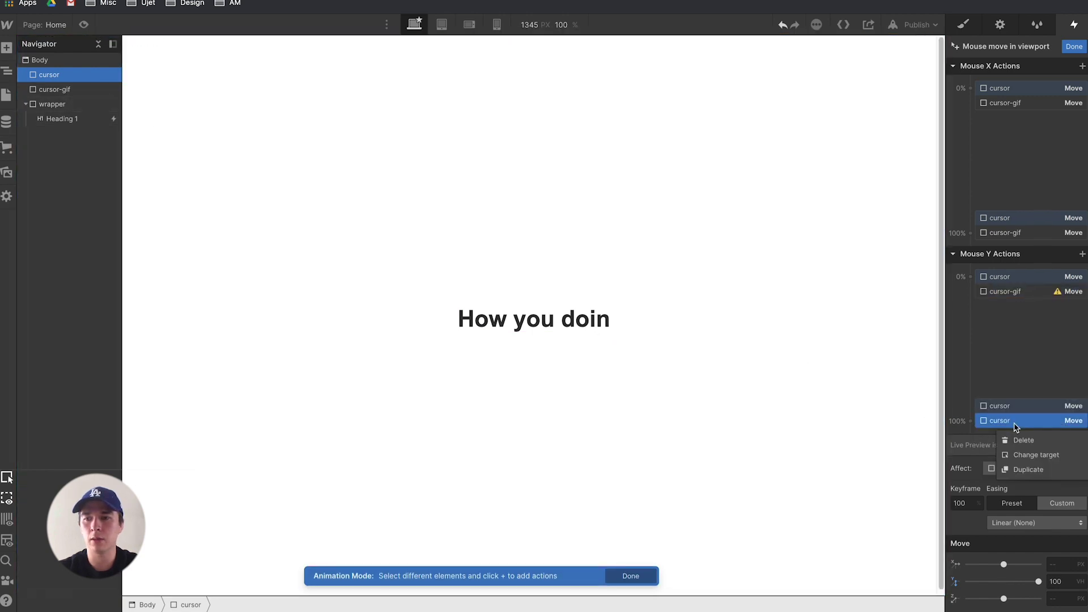
left_click(1030, 455)
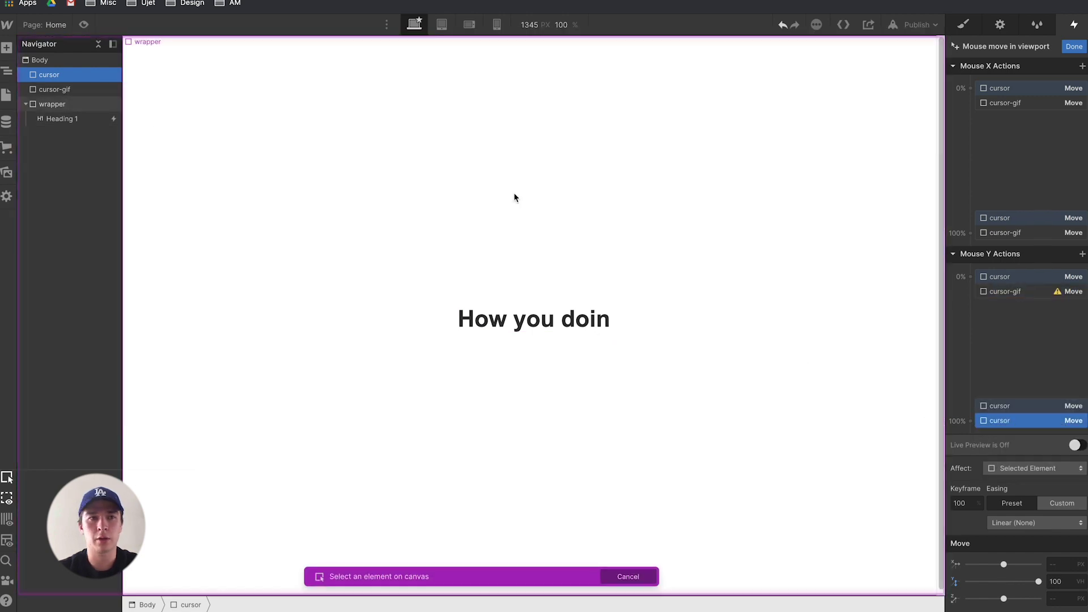
left_click(54, 89)
left_click(1073, 45)
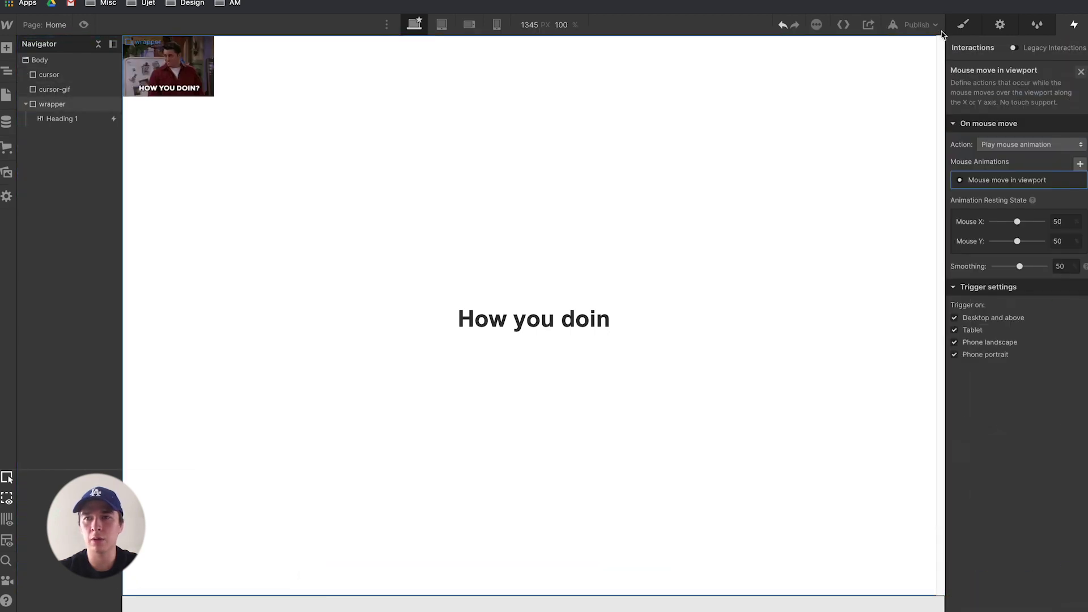
Preview the page to check how the cursor and the GIF behave over the heading, and return to the design view.
key("s")
left_click(755, 107)
left_click(83, 25)
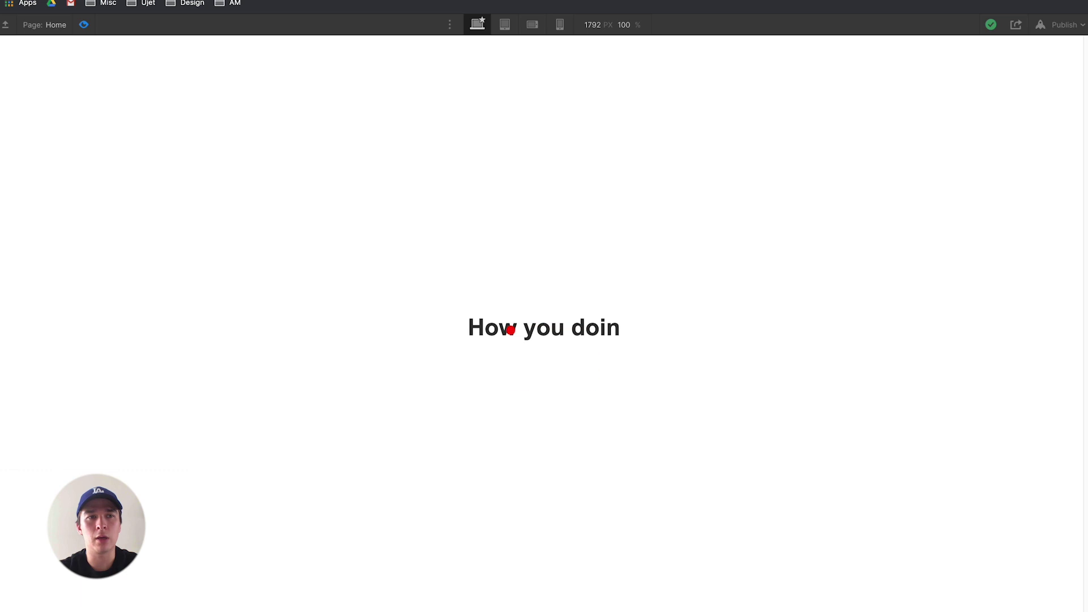
left_click(84, 24)
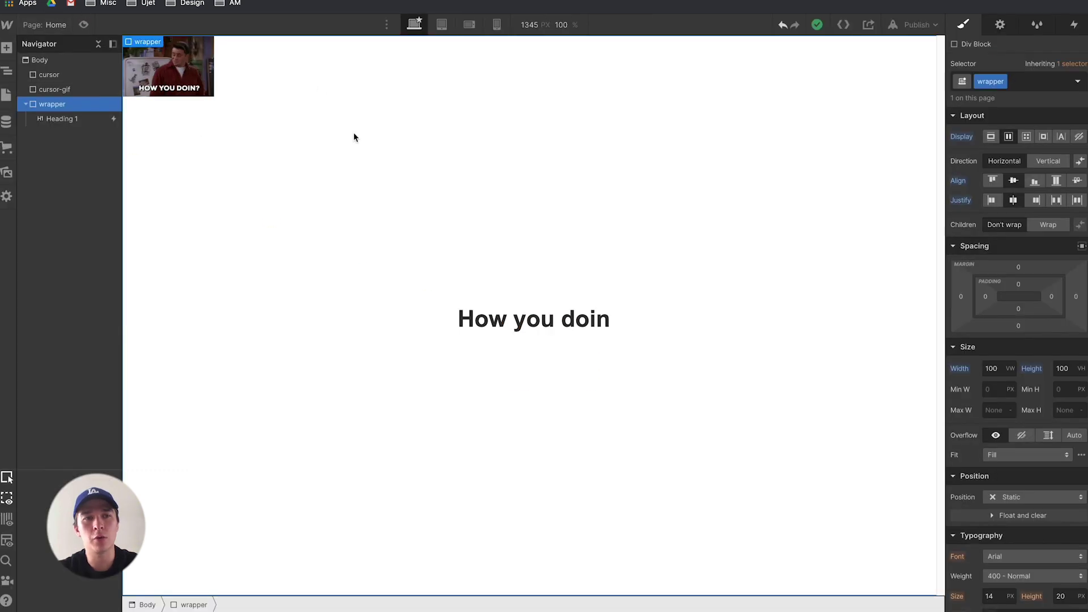
Offset the absolutely positioned cursor-gif block 16 px from the left and 16 px from the top.
left_click(69, 89)
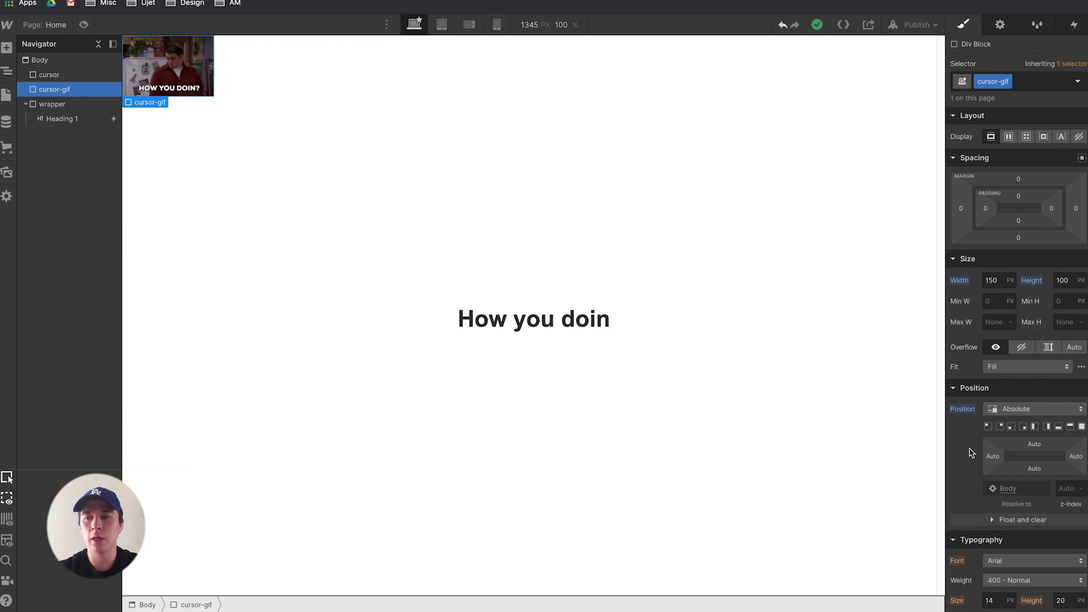
left_click(992, 456)
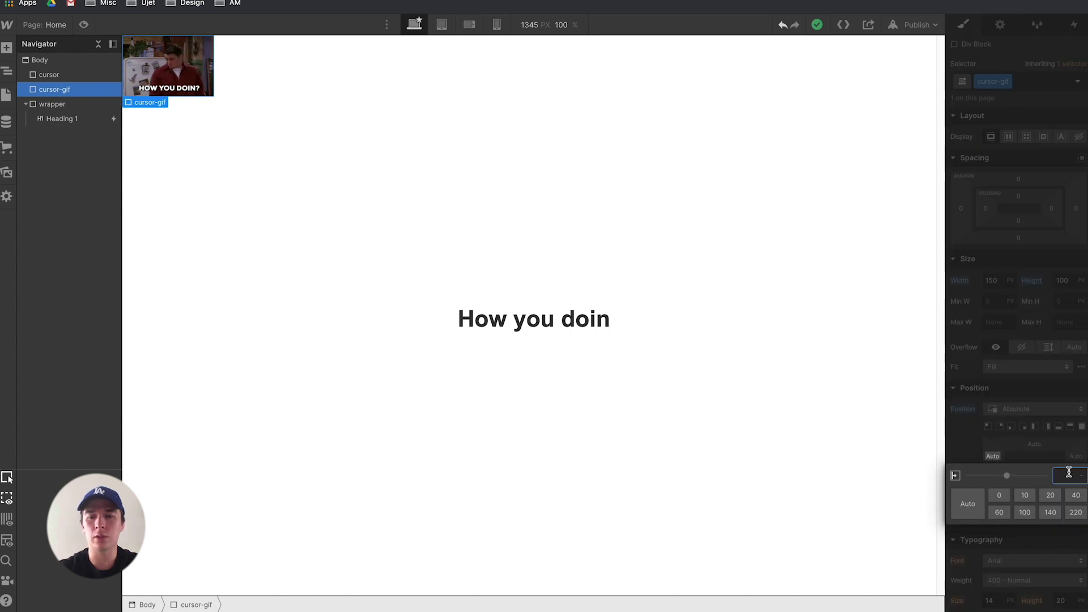
type("16")
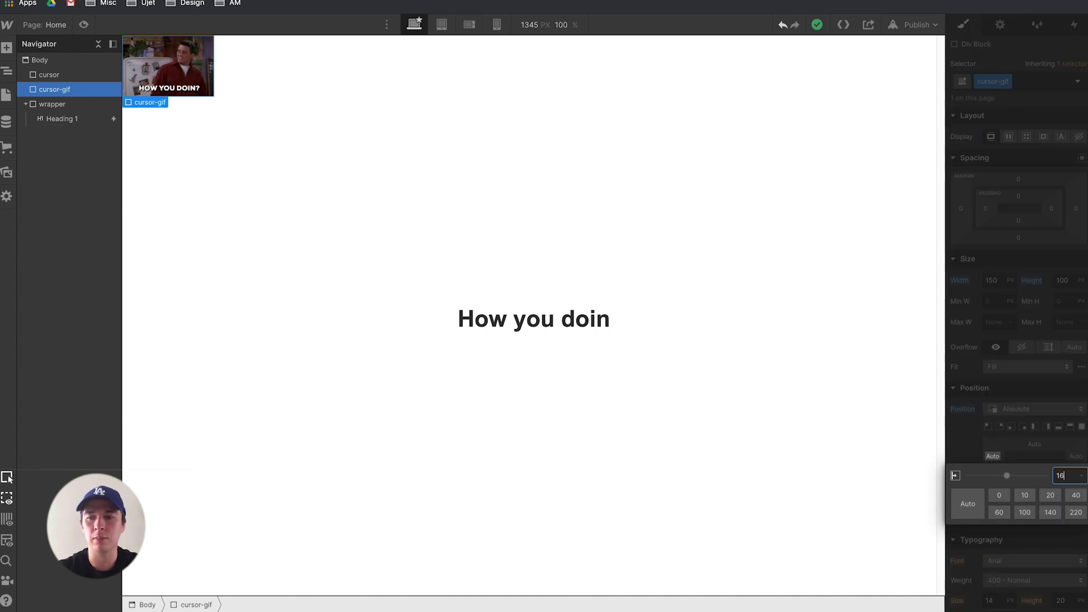
left_click(1027, 448)
left_click(1032, 445)
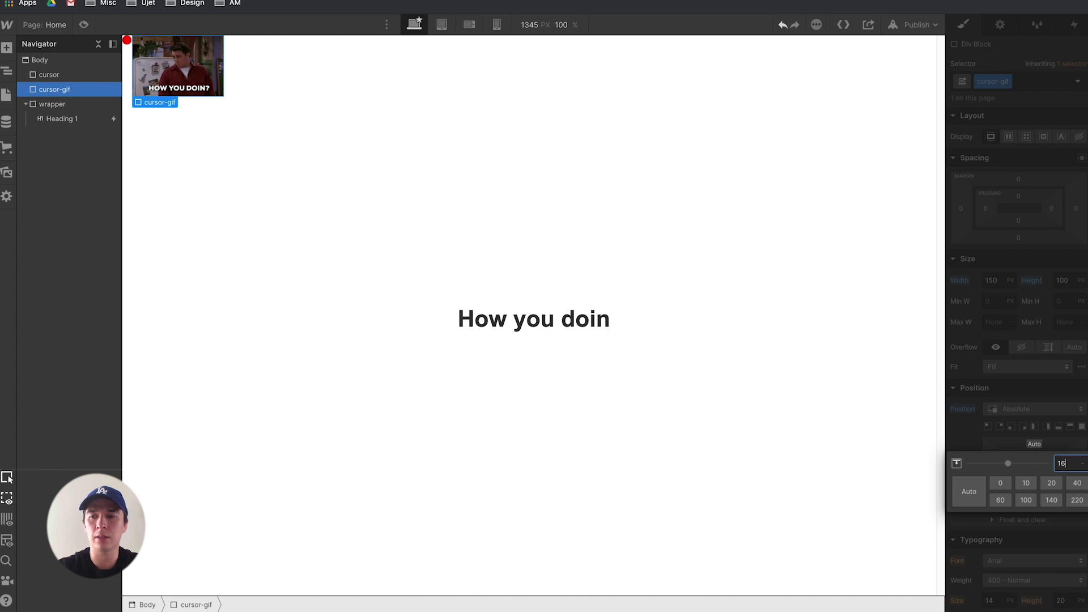
type("16")
key("Return")
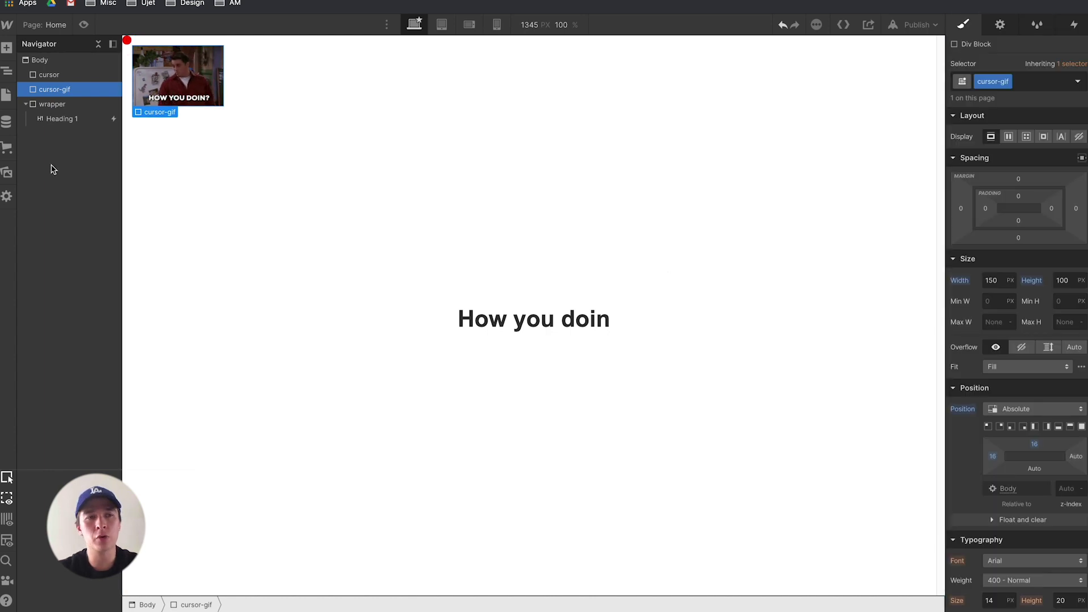
Offset the cursor dot 5 px from the left and 10 px from the top, and check the result in a page preview.
left_click(49, 75)
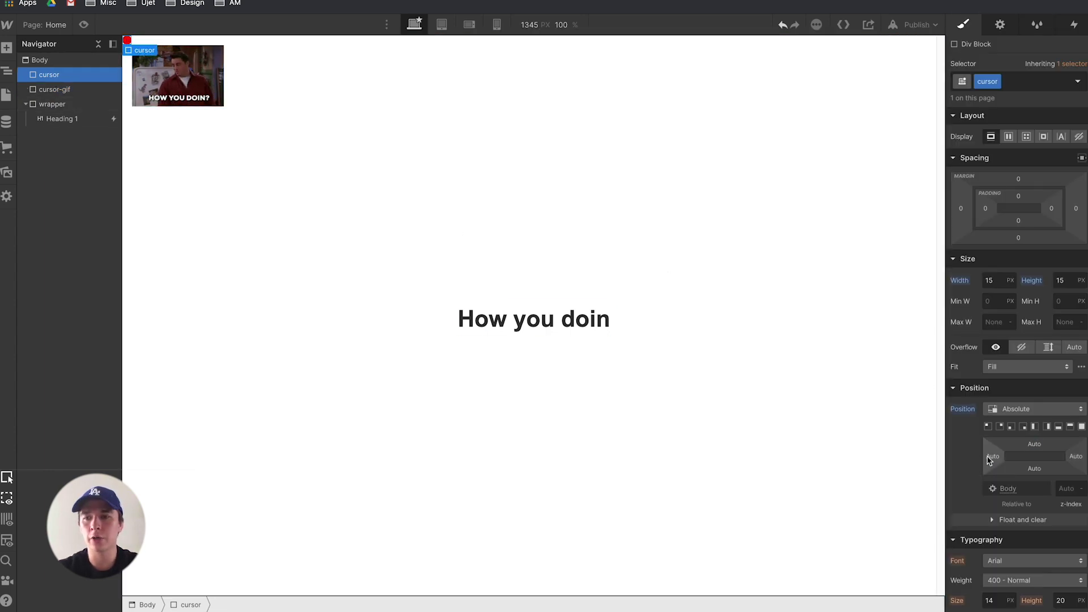
left_click(997, 460)
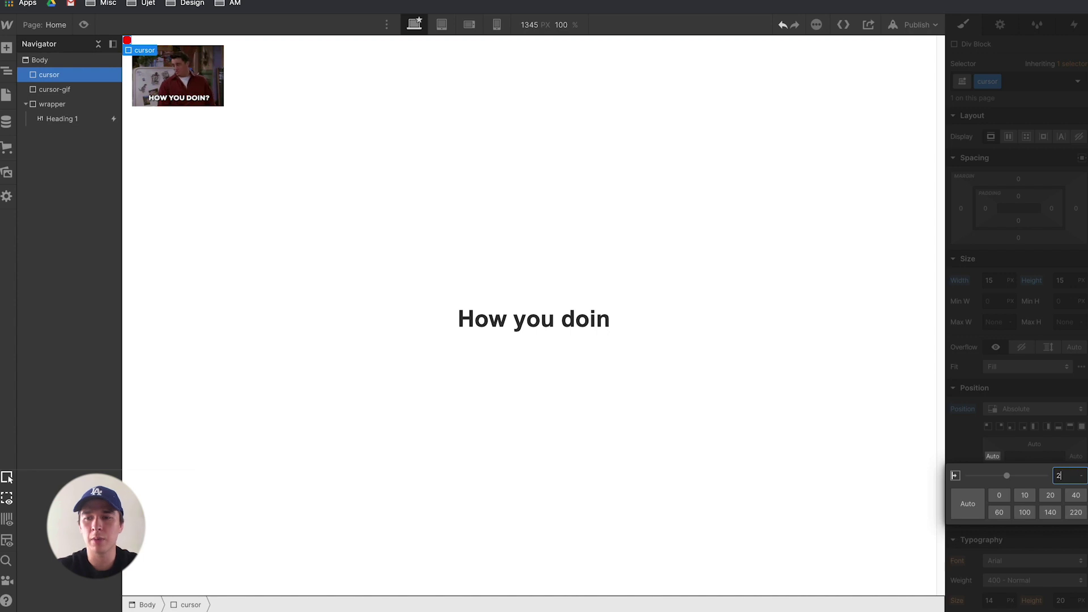
key("Escape")
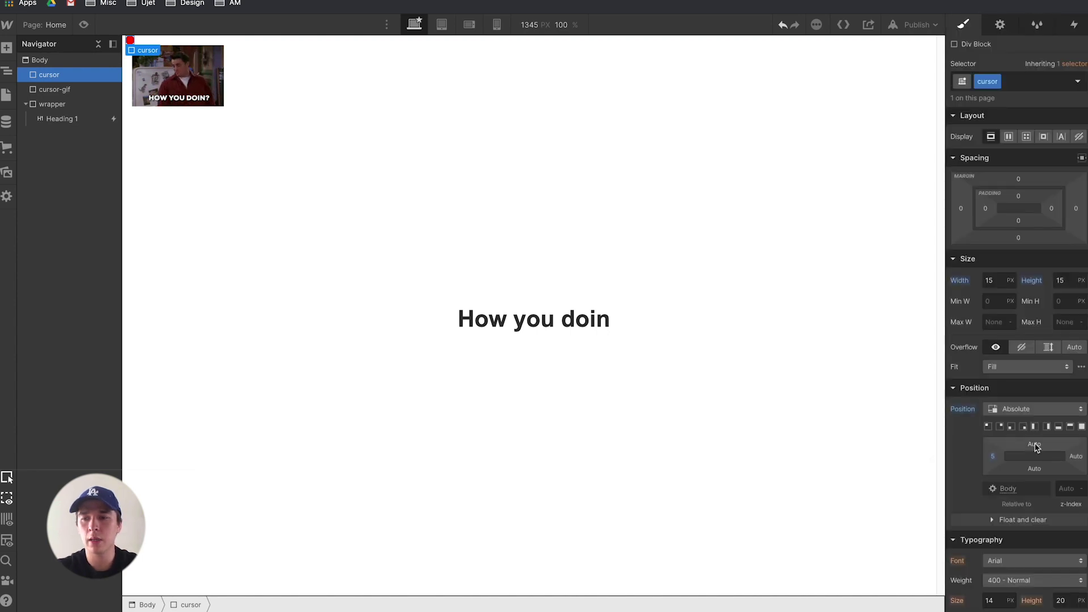
left_click(1034, 444)
type("10")
key("Return")
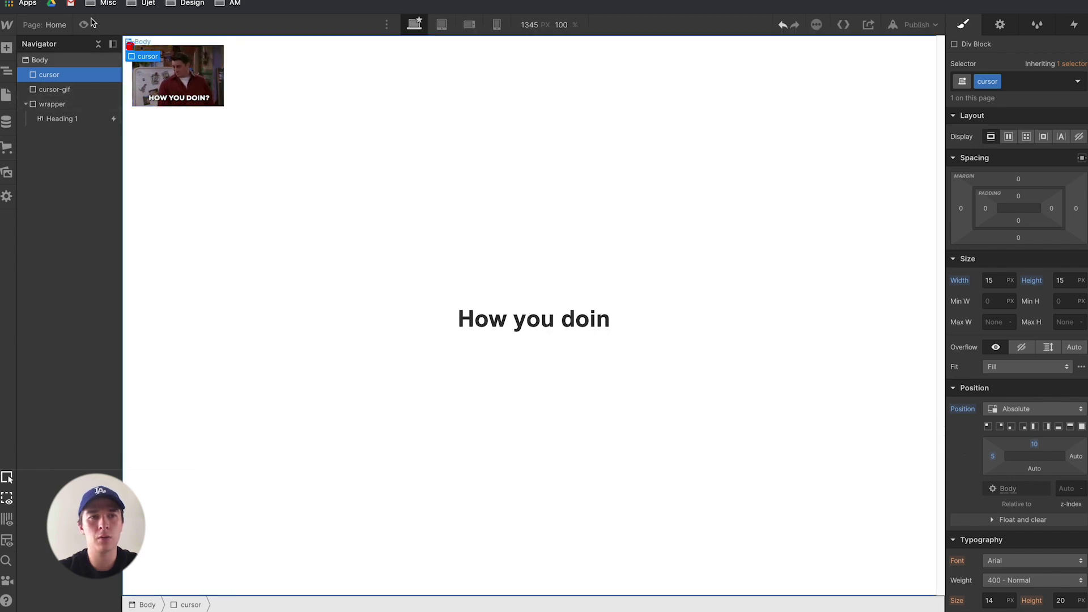
key("super+shift+p")
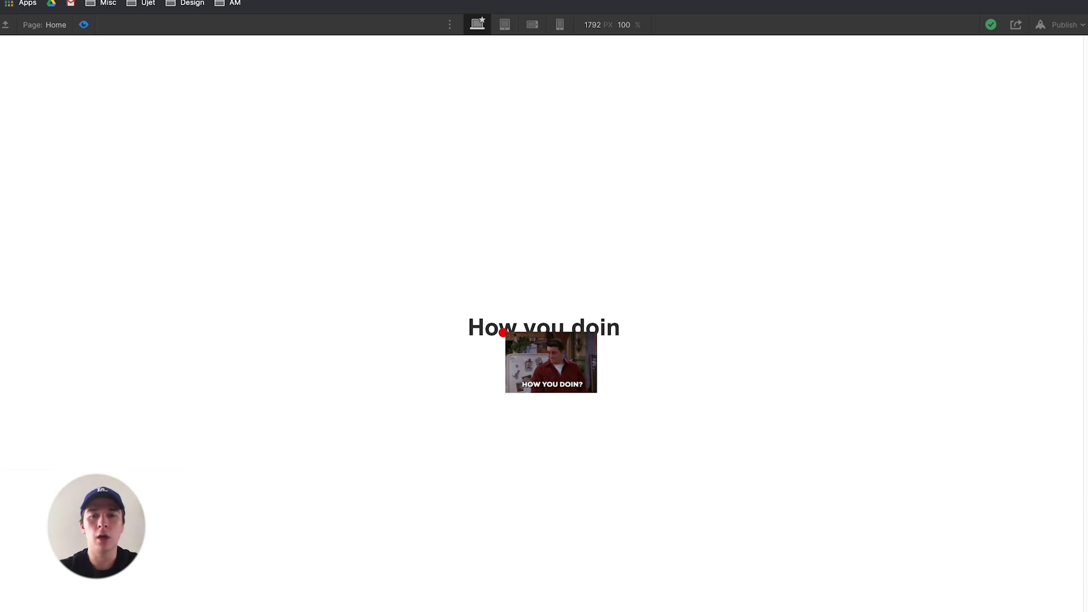
left_click(82, 23)
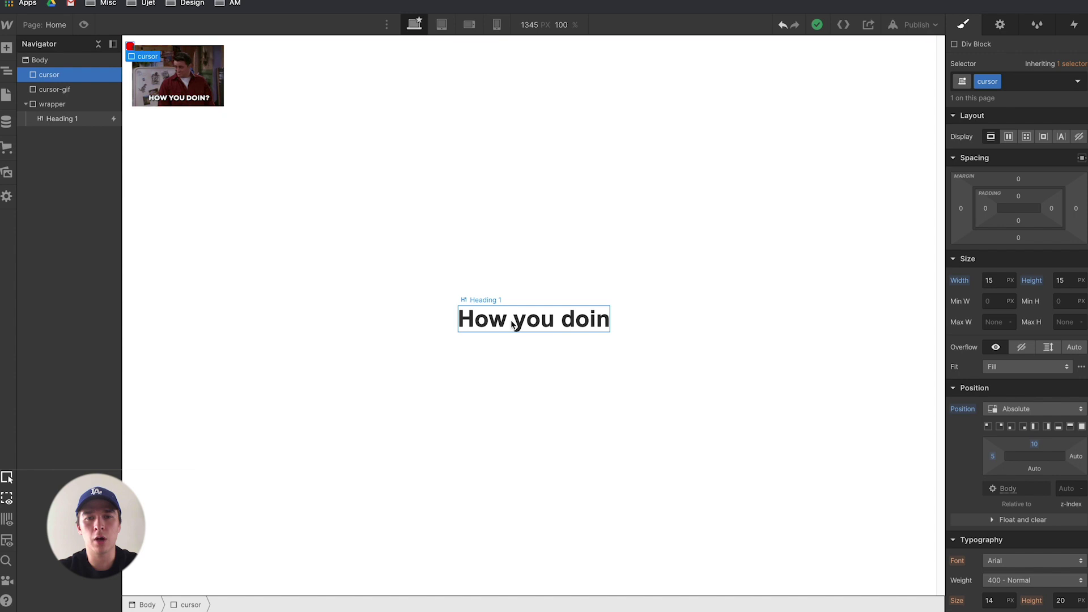
In the heading's "how you doin h/I" hover animation, add a Hide/Show action that hides the cursor dot, and finish editing it.
left_click(491, 311)
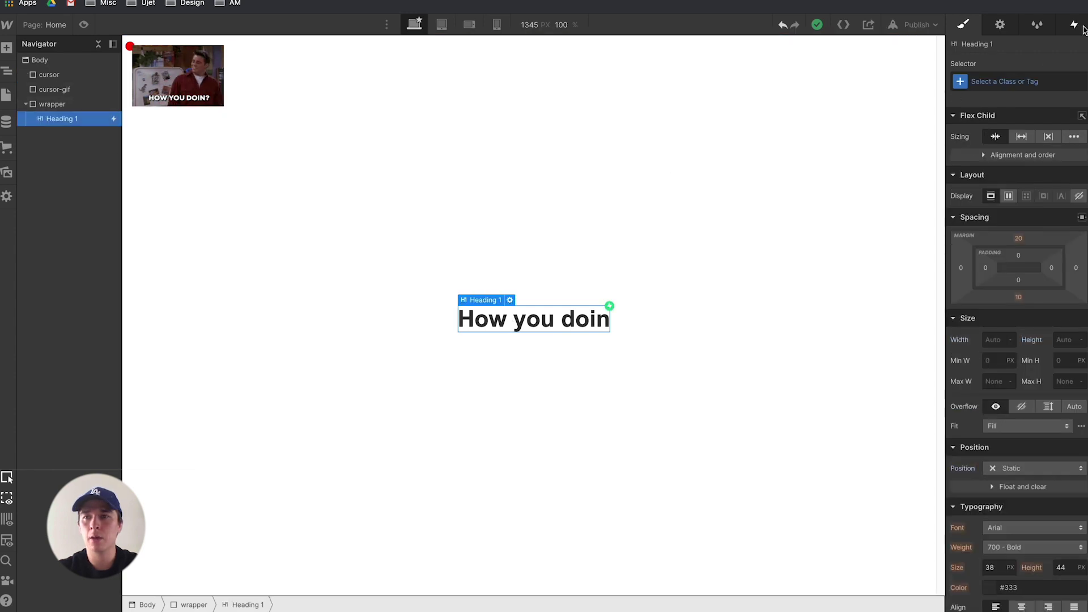
left_click(1080, 27)
left_click(998, 96)
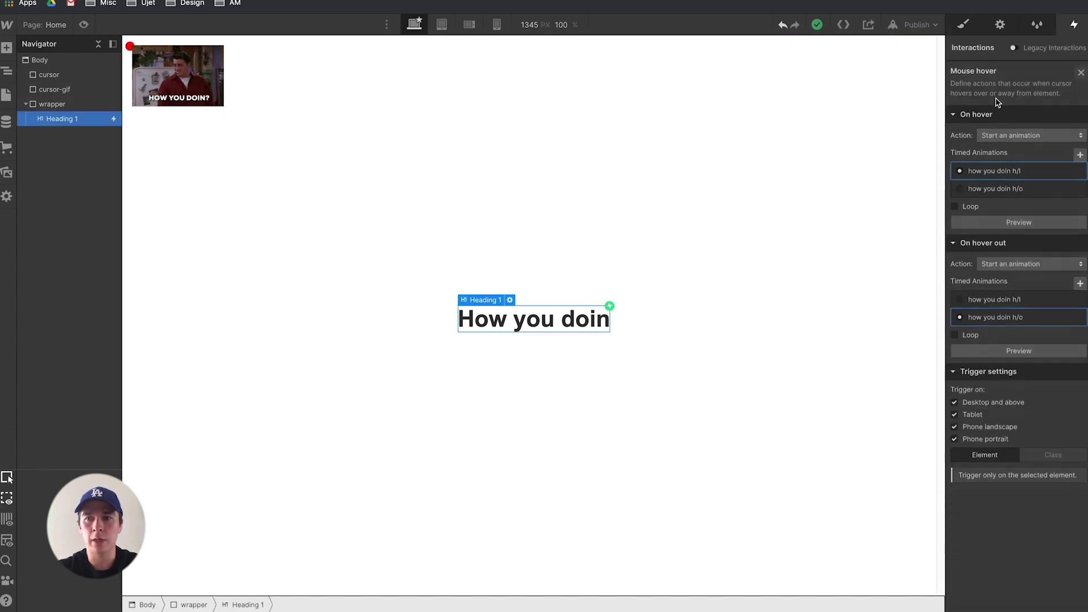
left_click(999, 173)
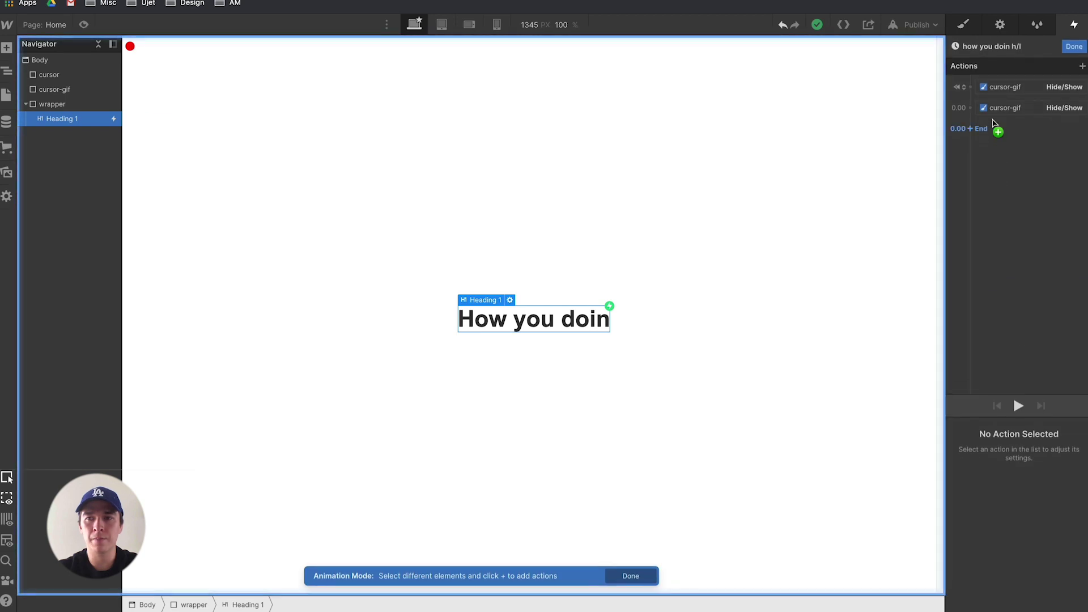
left_click(130, 47)
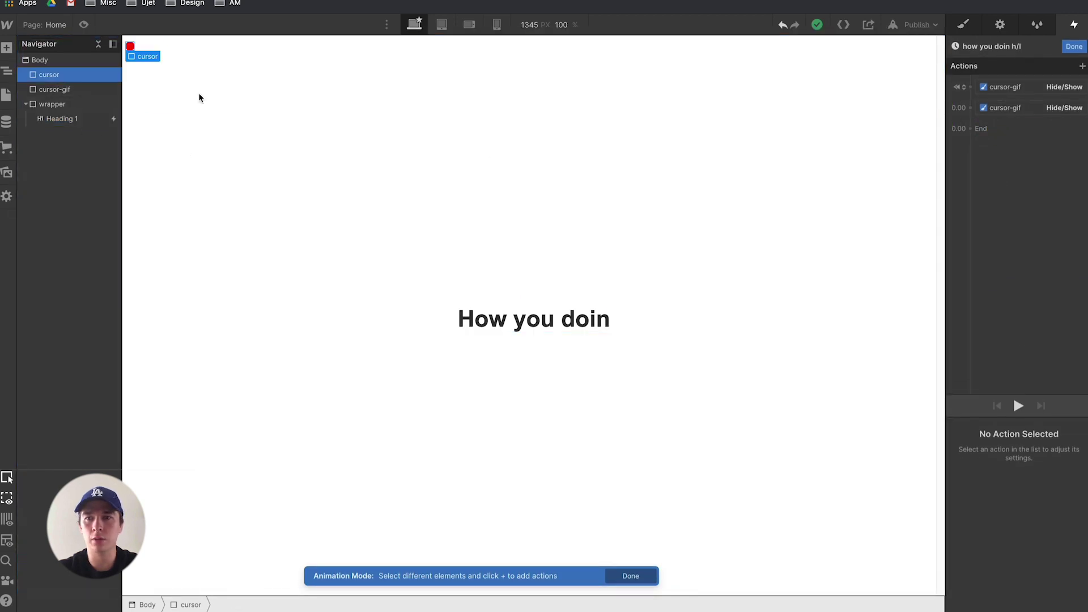
left_click(972, 109)
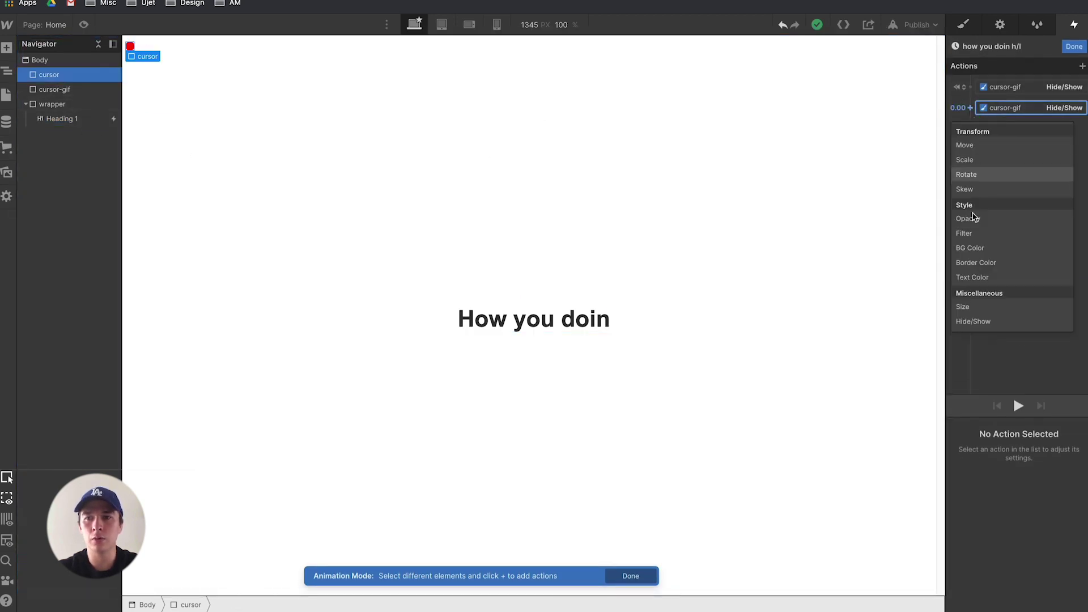
left_click(984, 321)
scroll(1057, 549, "down", 1)
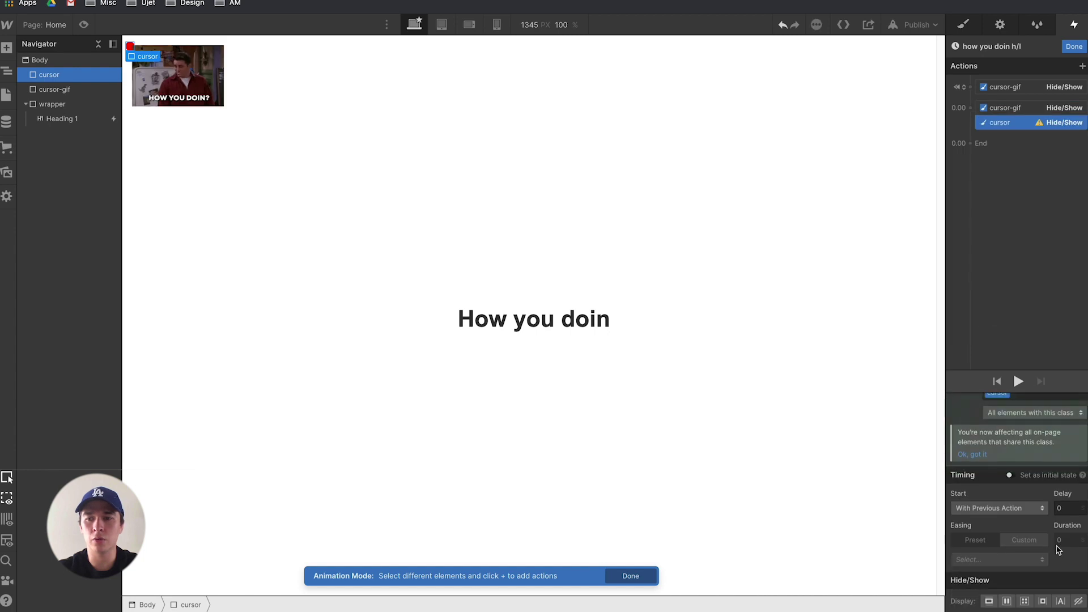
left_click(1078, 601)
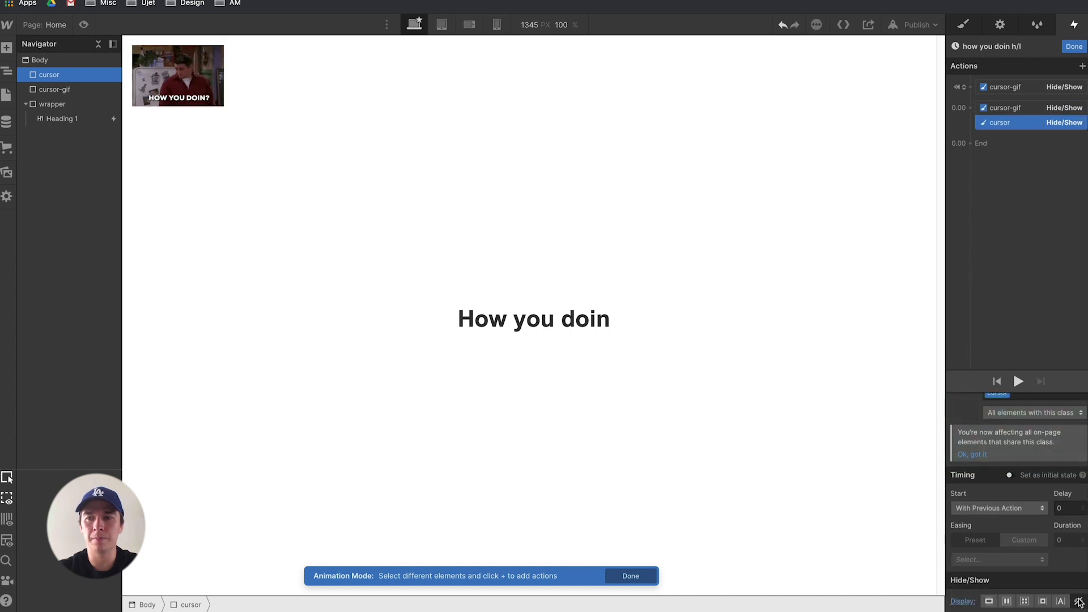
left_click(1073, 47)
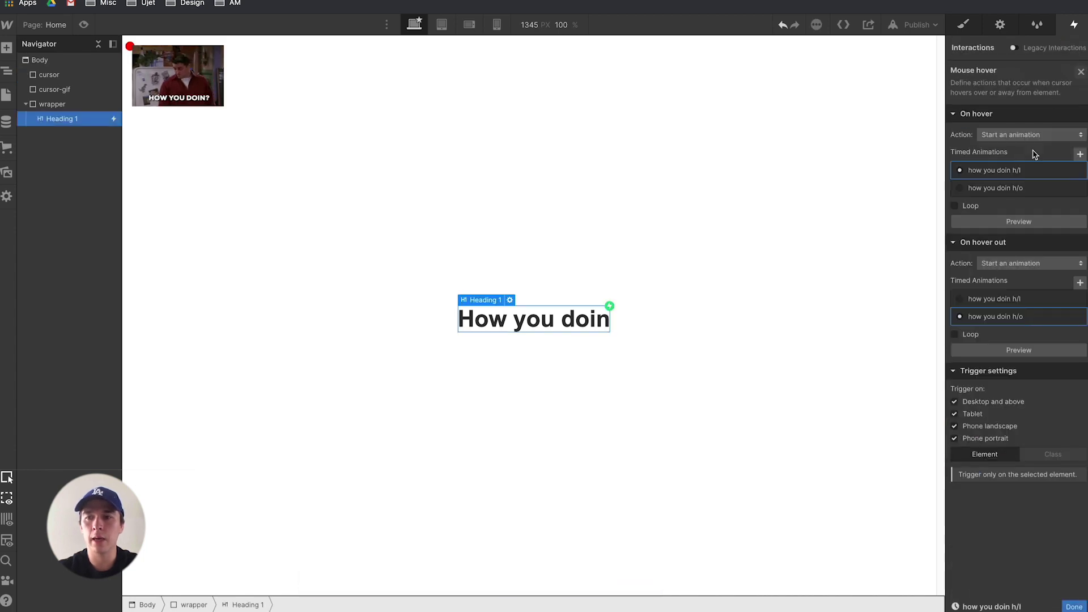
Add a Hide/Show action that displays the cursor dot to the heading's "how you doin h/o" hover-out animation, and preview the page.
left_click(1000, 317)
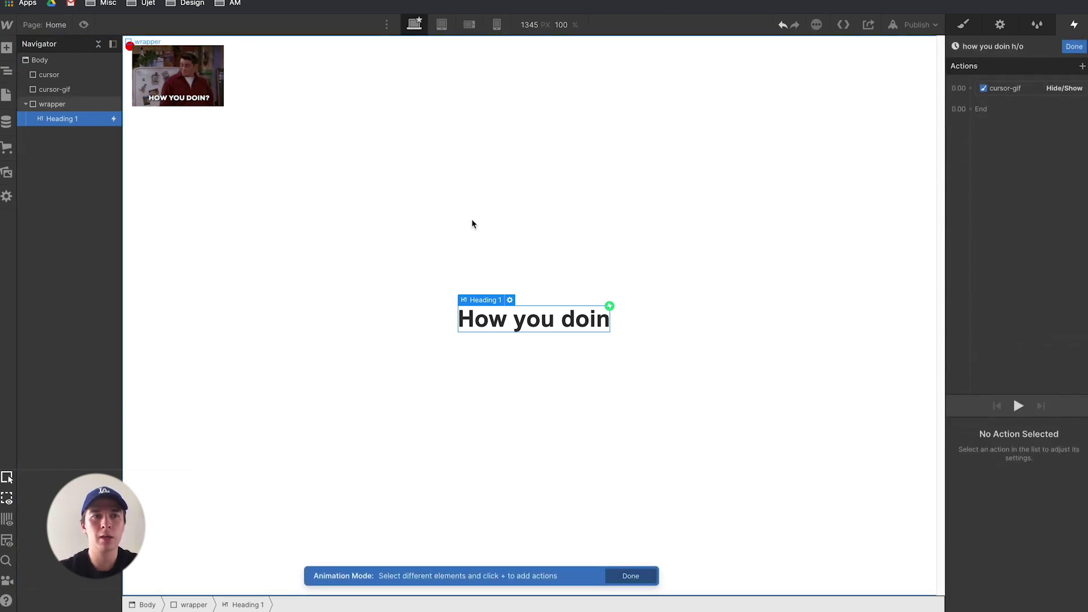
left_click(64, 80)
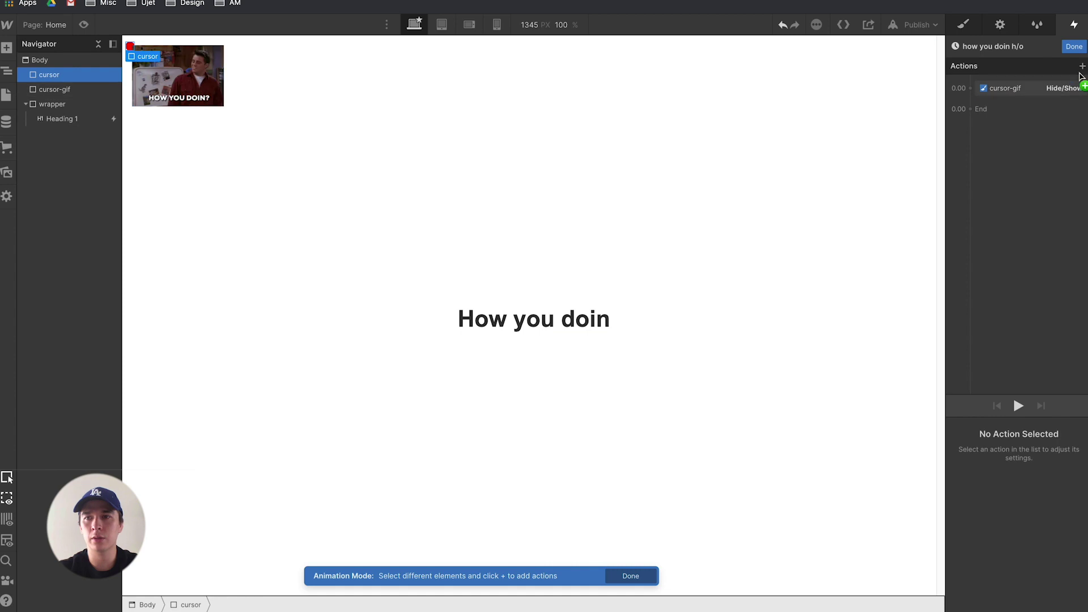
left_click(969, 88)
left_click(972, 302)
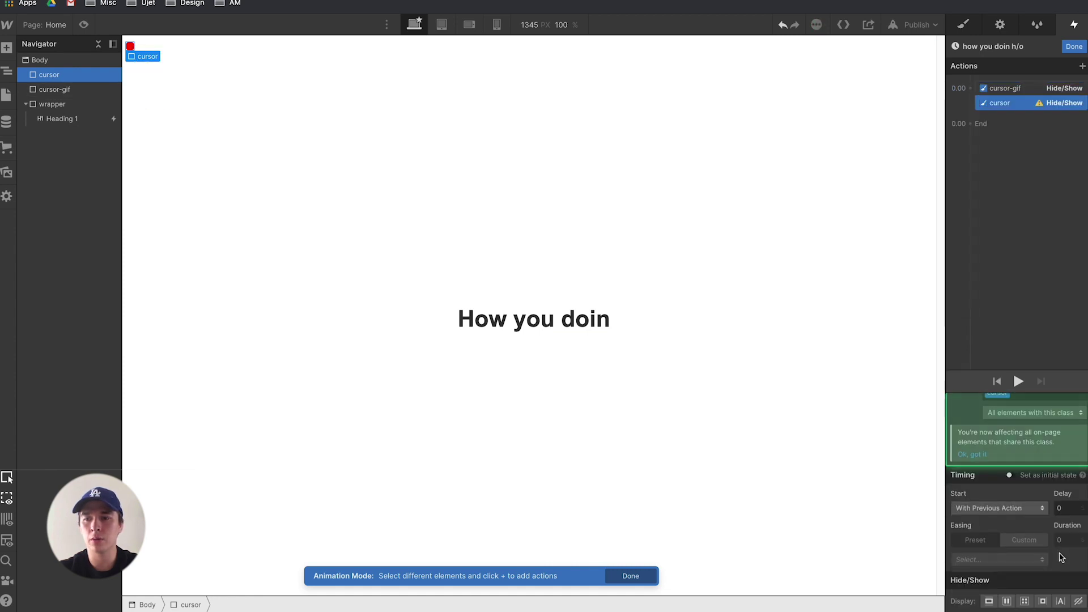
left_click(267, 111)
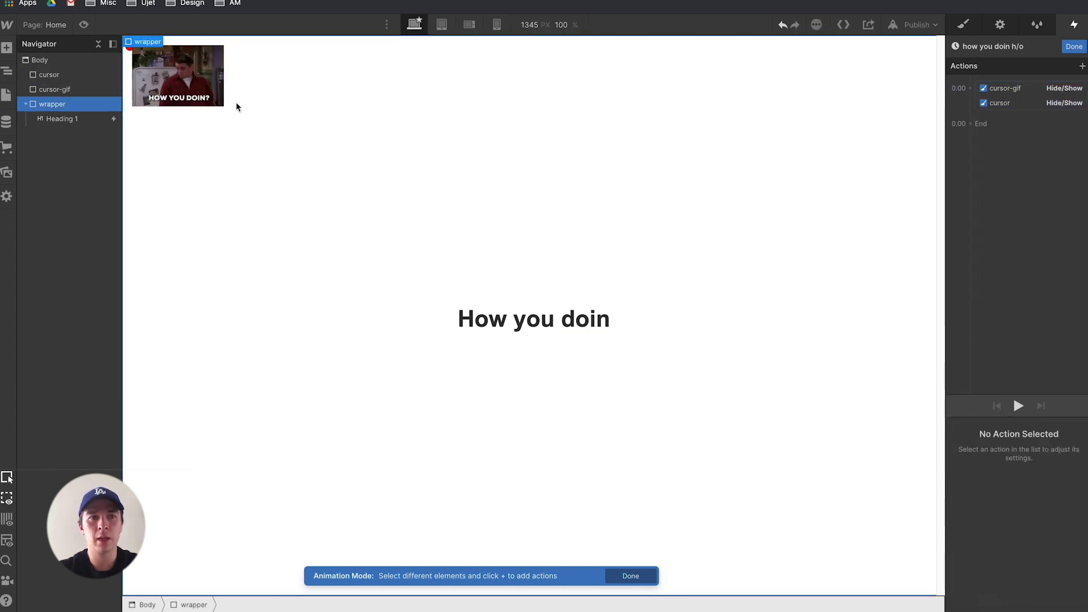
left_click(83, 24)
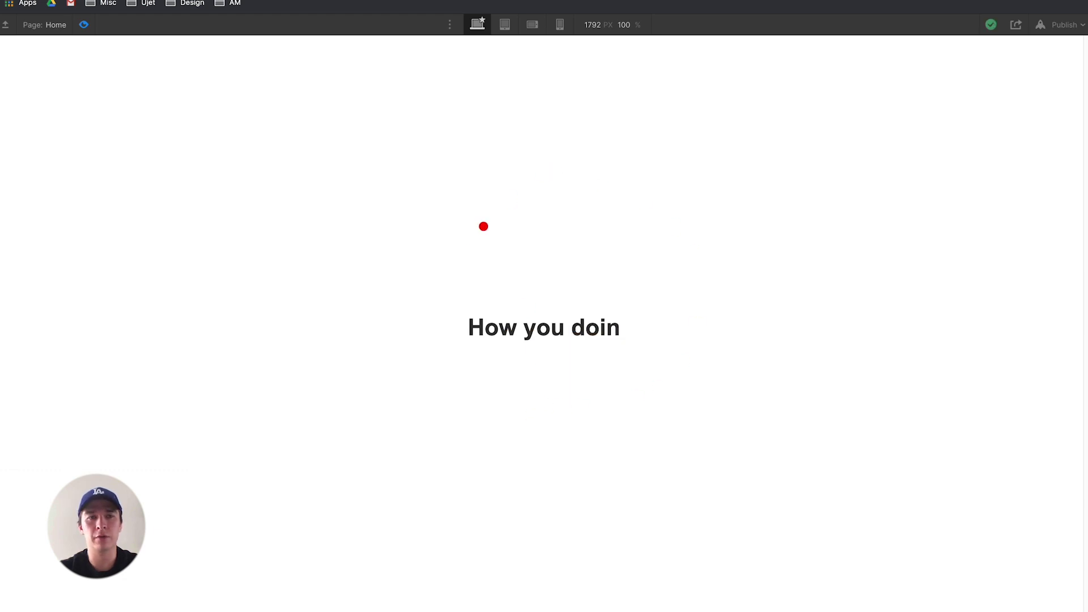
key("super+shift+p")
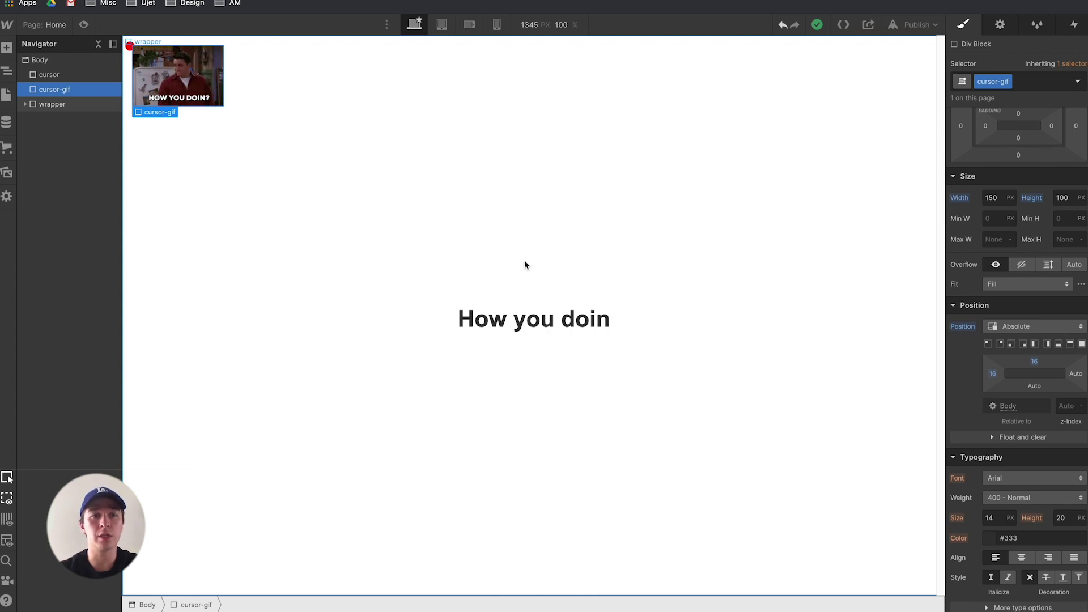
Set the heading's position to Relative with a z-index of 10.
left_click(63, 106)
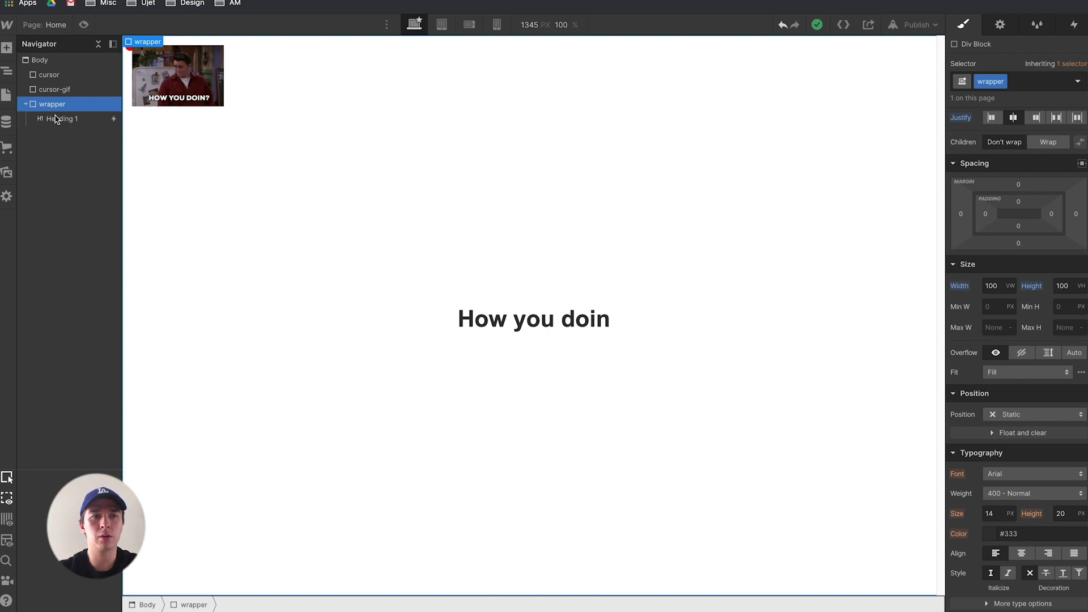
left_click(55, 117)
left_click(1039, 386)
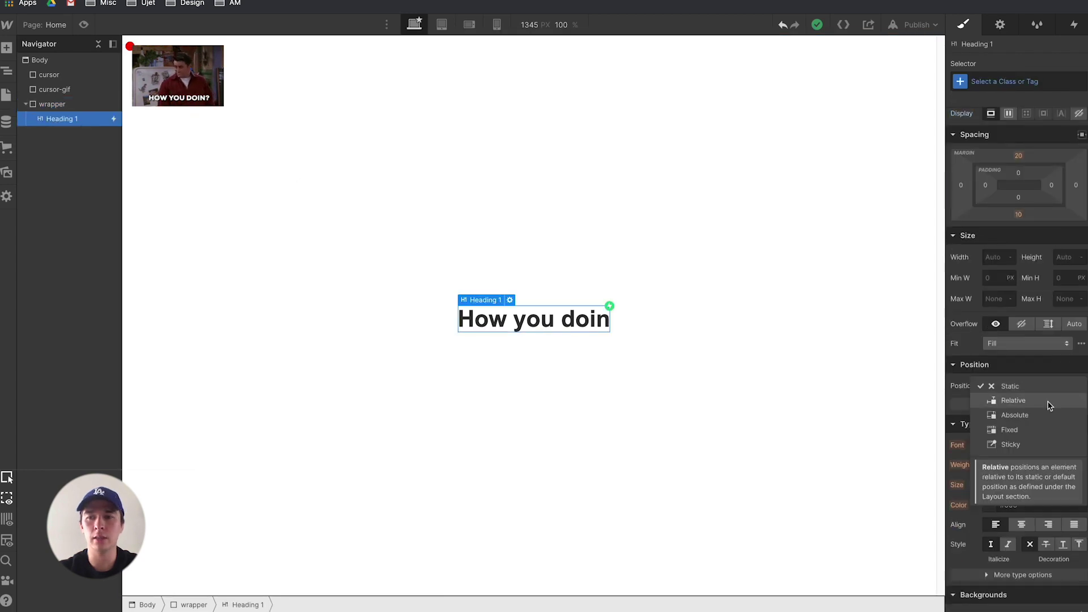
left_click(1045, 406)
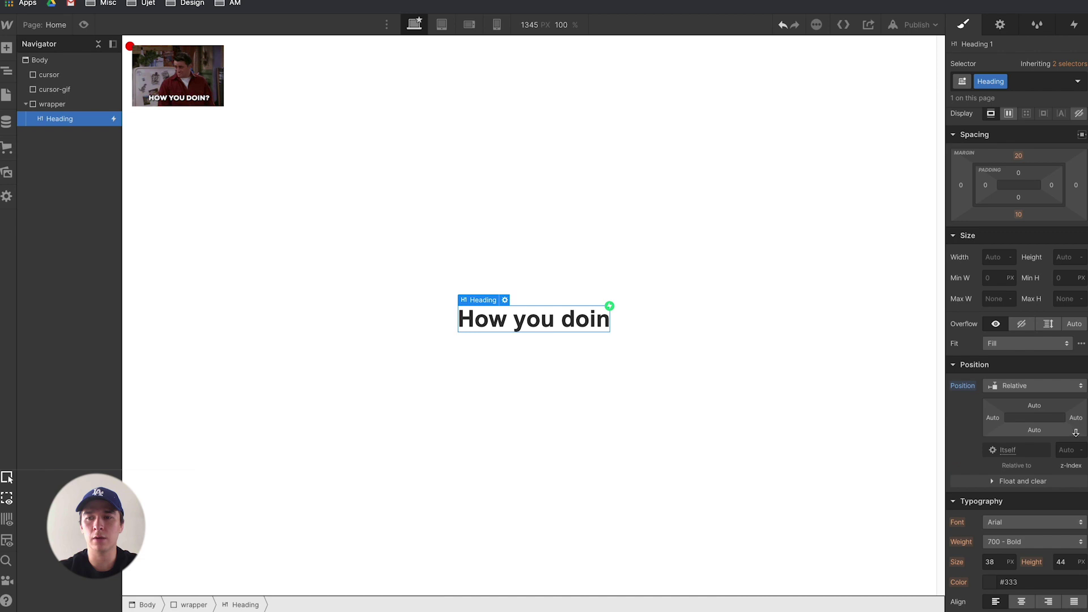
type("10")
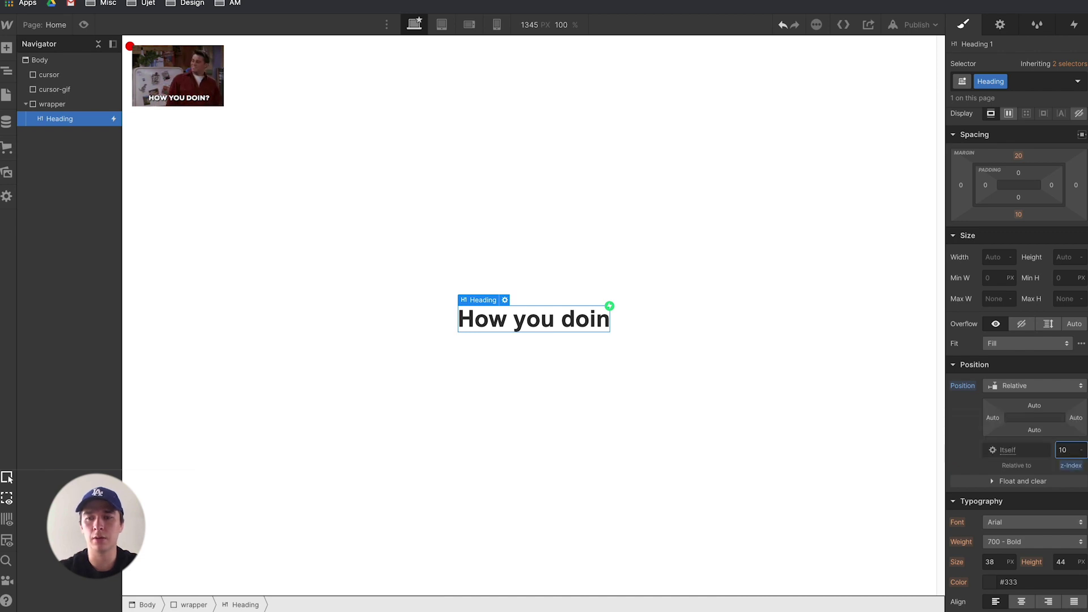
left_click(170, 167)
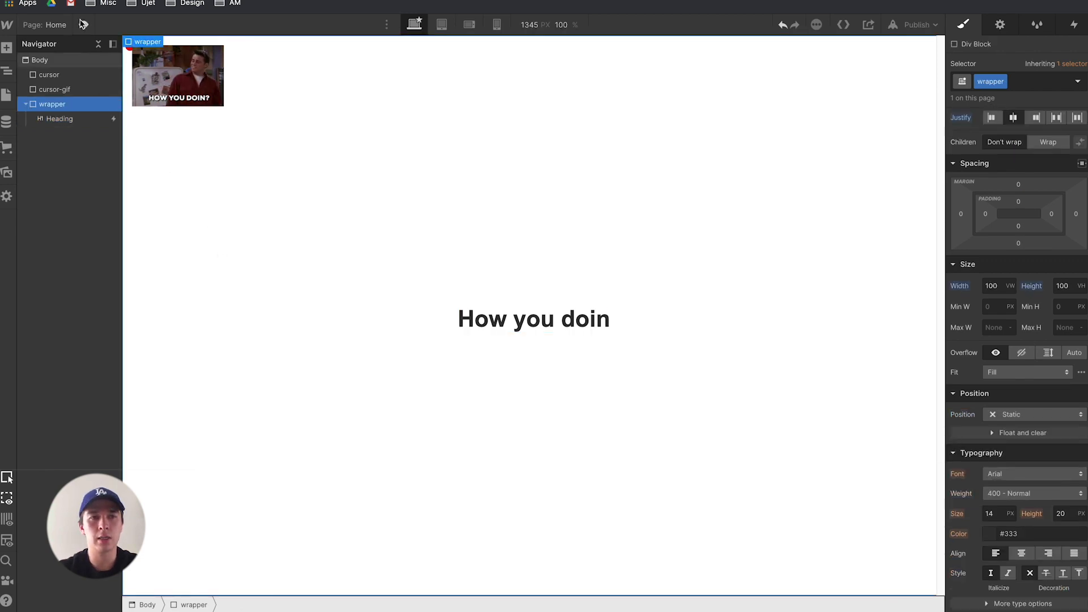
Preview how the cursor dot and GIF layer against the heading on hover, and return to the design view.
key("super+shift+p")
mouse_move(490, 319)
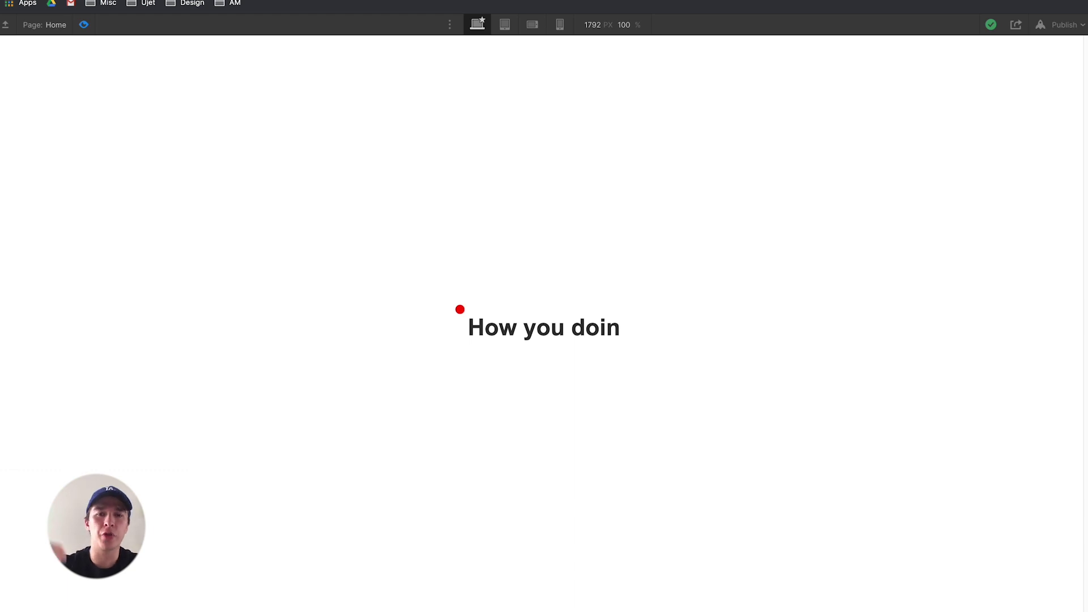
left_click(83, 24)
Set the z-index of both the cursor dot and the cursor-gif block to 100.
left_click(62, 75)
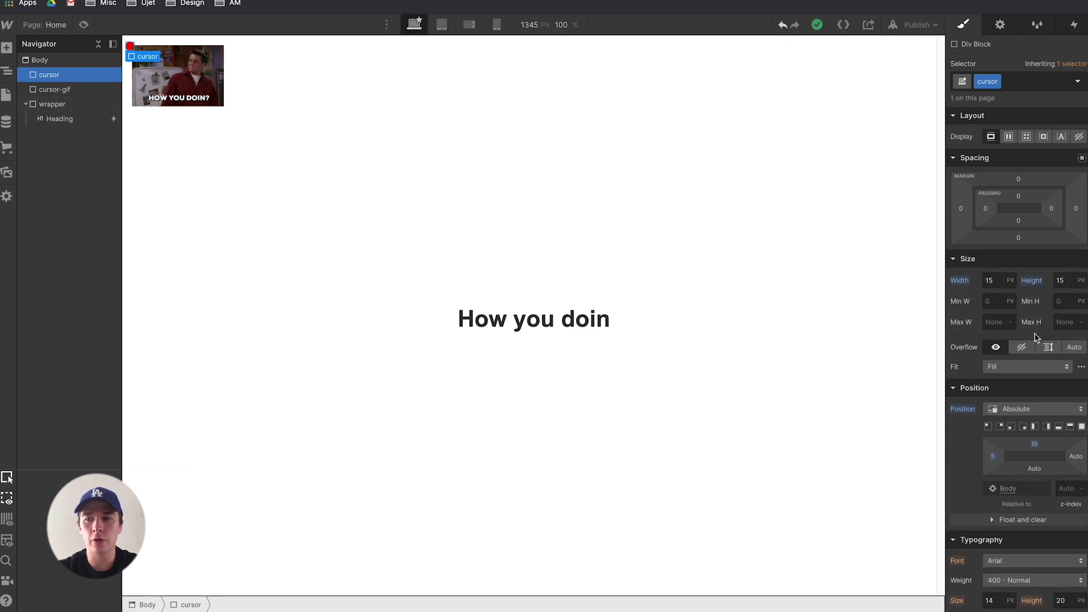
scroll(1034, 338, "down", 3)
left_click(1062, 299)
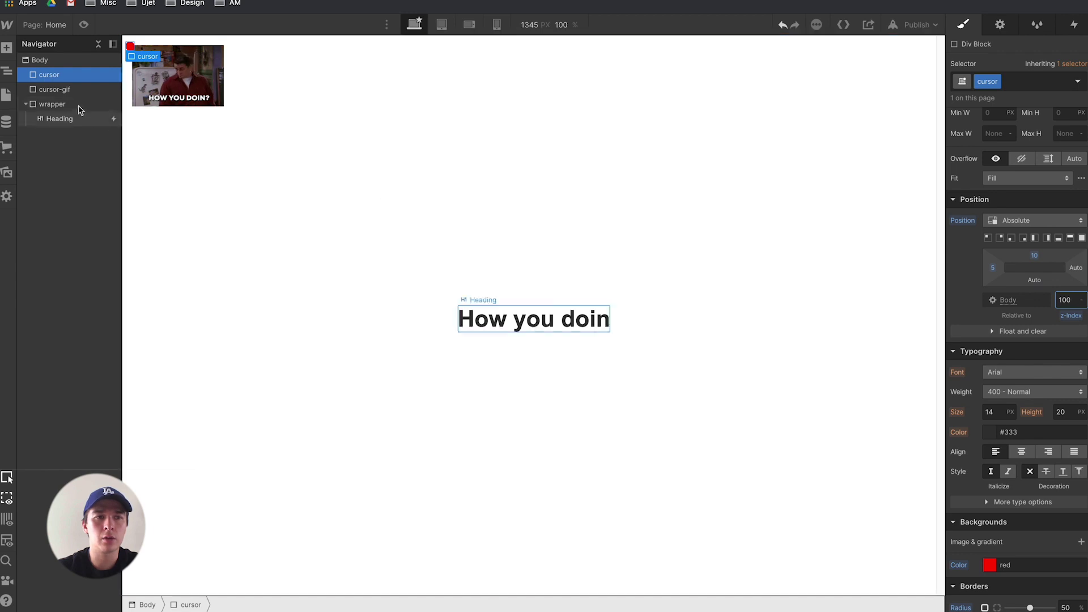
left_click(175, 80)
left_click(1068, 296)
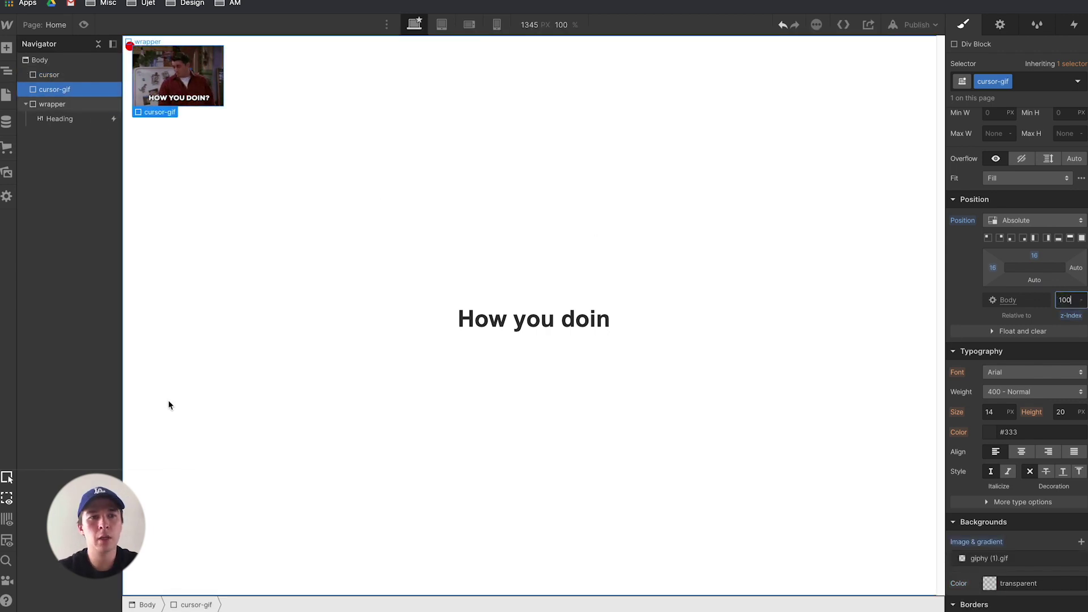
Check the heading's z-index and preview the hover effect with the GIF over the heading.
left_click(71, 120)
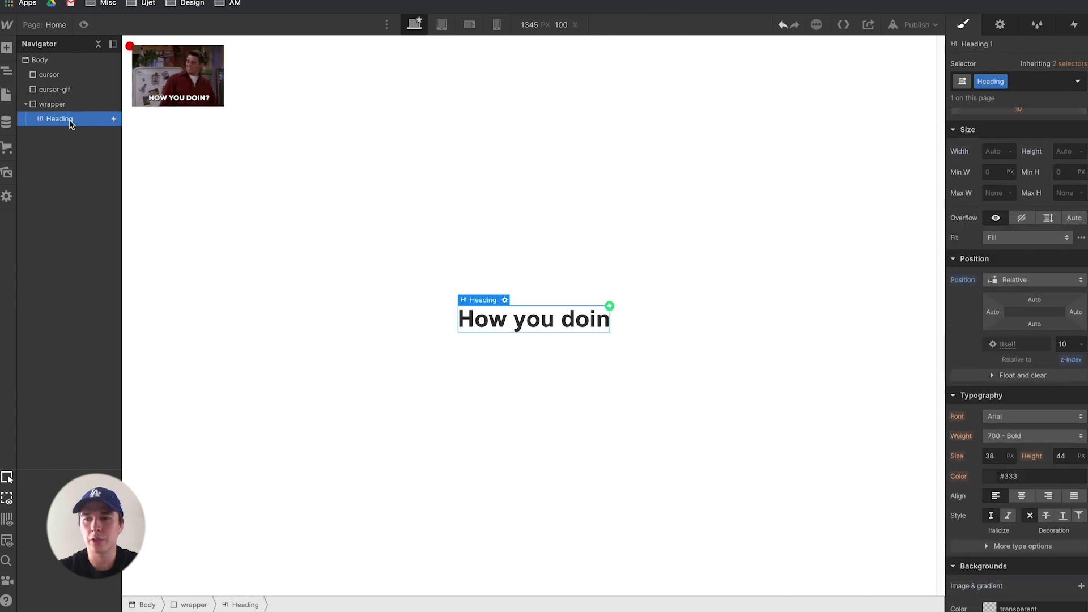
left_click(335, 312)
left_click(83, 25)
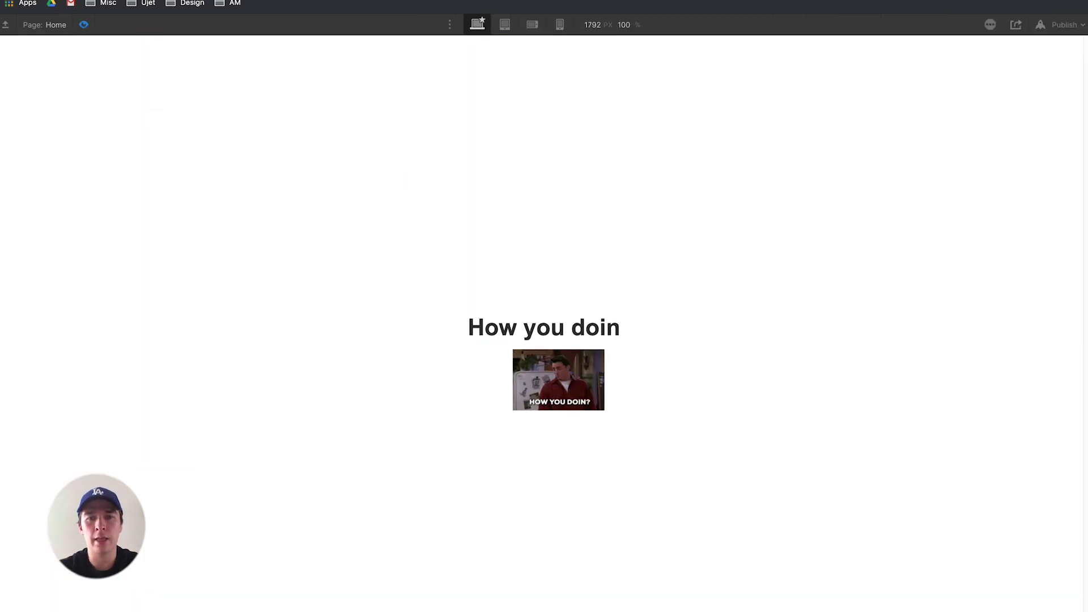